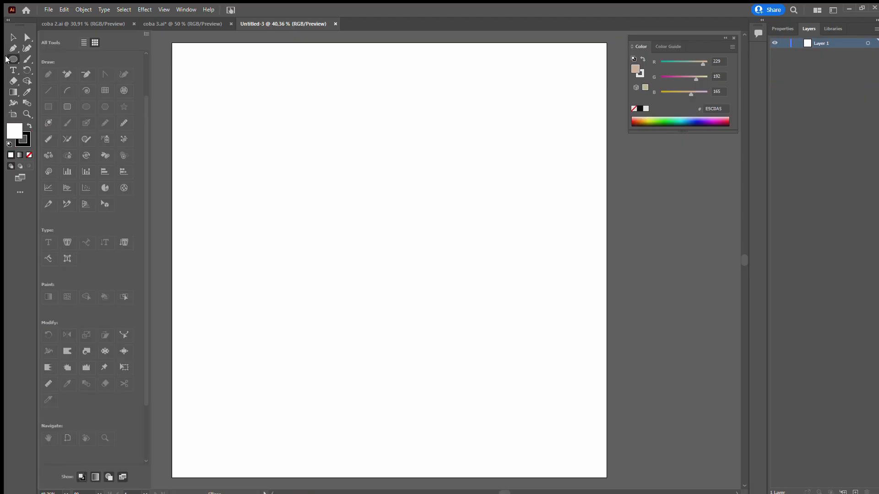
Cover the whole artboard with a dark brown background rectangle and add a new layer above it.
{"action": "left_click_drag", "start_coordinate": [171, 42], "coordinate": [607, 478]}
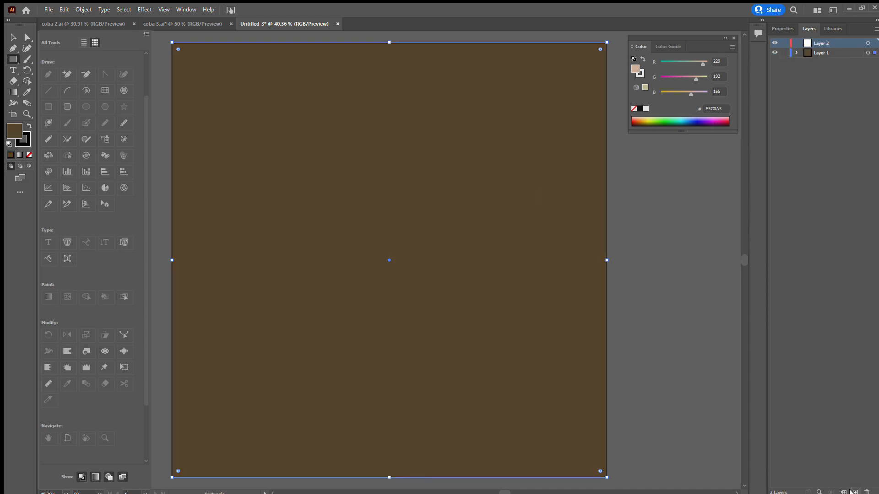
Start the candle outline with the Pen tool, drawing its straight left side and the wax drip beside it.
{"action": "key", "text": "p"}
{"action": "left_click", "coordinate": [307, 359]}
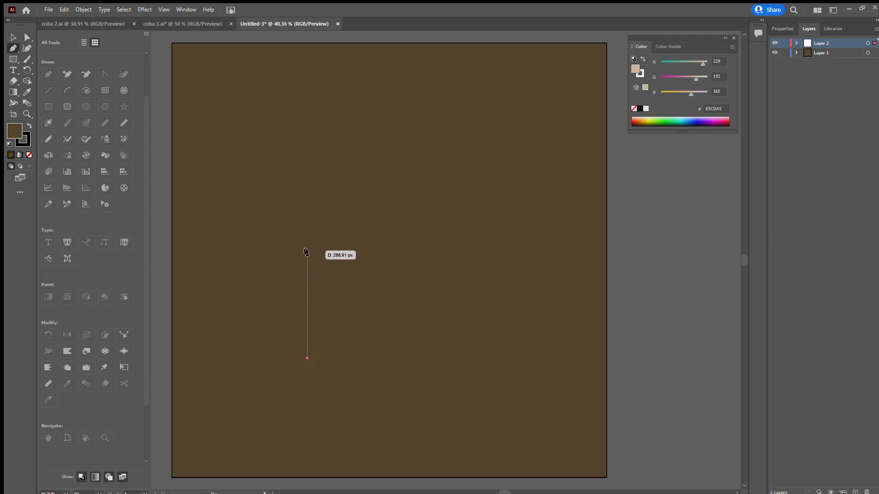
{"action": "key", "text": "ctrl+z"}
{"action": "key", "text": "ctrl+z"}
{"action": "left_click_drag", "start_coordinate": [288, 243], "coordinate": [280, 237]}
{"action": "mouse_move", "coordinate": [307, 211]}
{"action": "left_mouse_down"}
{"action": "mouse_move", "coordinate": [297, 182]}
{"action": "mouse_move", "coordinate": [339, 167]}
{"action": "mouse_move", "coordinate": [376, 138]}
{"action": "left_mouse_up"}
{"action": "left_click_drag", "start_coordinate": [398, 142], "coordinate": [394, 140]}
{"action": "key", "text": "ctrl+z"}
{"action": "key", "text": "ctrl+z"}
{"action": "key", "text": "ctrl+z"}
{"action": "key", "text": "ctrl+z"}
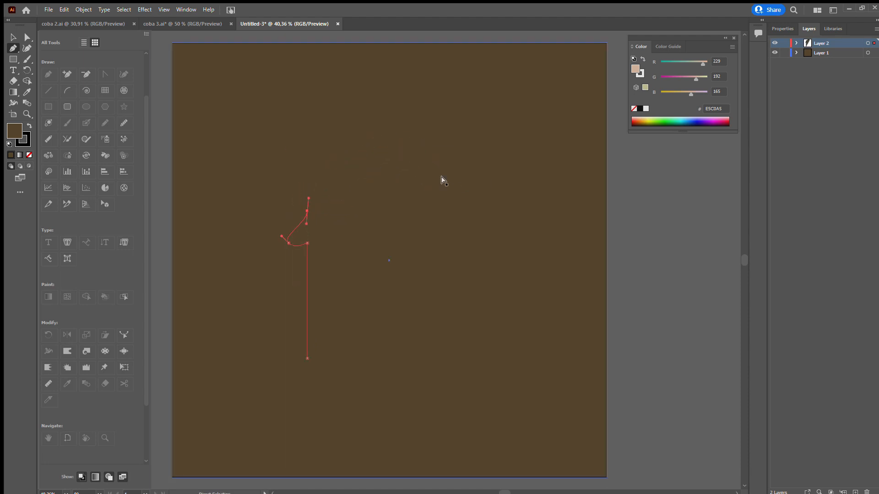
{"action": "mouse_move", "coordinate": [312, 166]}
{"action": "left_mouse_down"}
{"action": "mouse_move", "coordinate": [319, 163]}
{"action": "mouse_move", "coordinate": [311, 165]}
{"action": "left_mouse_up"}
{"action": "key", "text": "ctrl+z"}
{"action": "left_click_drag", "start_coordinate": [334, 148], "coordinate": [343, 148]}
{"action": "left_click_drag", "start_coordinate": [362, 152], "coordinate": [365, 143]}
{"action": "key", "text": "Delete"}
{"action": "key", "text": "Delete"}
{"action": "key", "text": "ctrl+z"}
{"action": "key", "text": "ctrl+z"}
{"action": "key", "text": "ctrl+z"}
{"action": "key", "text": "ctrl+z"}
{"action": "key", "text": "ctrl+z"}
Continue the candle outline with a wavy peaked top edge and two wax drips on the right side.
{"action": "left_click_drag", "start_coordinate": [307, 177], "coordinate": [341, 175]}
{"action": "left_click_drag", "start_coordinate": [363, 146], "coordinate": [476, 280]}
{"action": "left_click", "coordinate": [465, 223]}
{"action": "left_click", "coordinate": [466, 270]}
{"action": "key", "text": "ctrl+z"}
{"action": "key", "text": "ctrl+z"}
{"action": "key", "text": "ctrl+z"}
Finish the candle outline with a straight right side and a rounded bottom.
{"action": "left_click", "coordinate": [468, 283]}
{"action": "left_click", "coordinate": [467, 358]}
{"action": "left_click_drag", "start_coordinate": [389, 393], "coordinate": [326, 393]}
Fill the candle shape with a light beige.
{"action": "left_click", "coordinate": [782, 29]}
{"action": "left_click", "coordinate": [776, 130]}
{"action": "left_click", "coordinate": [679, 220]}
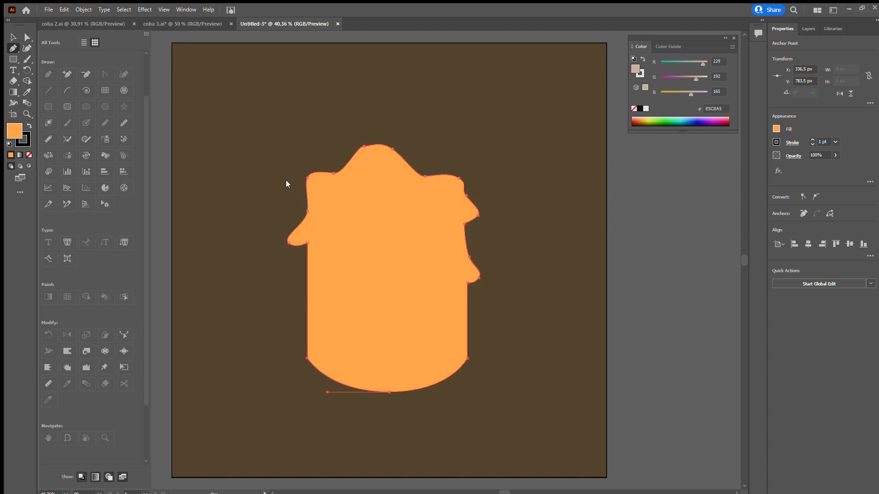
{"action": "key", "text": "Return"}
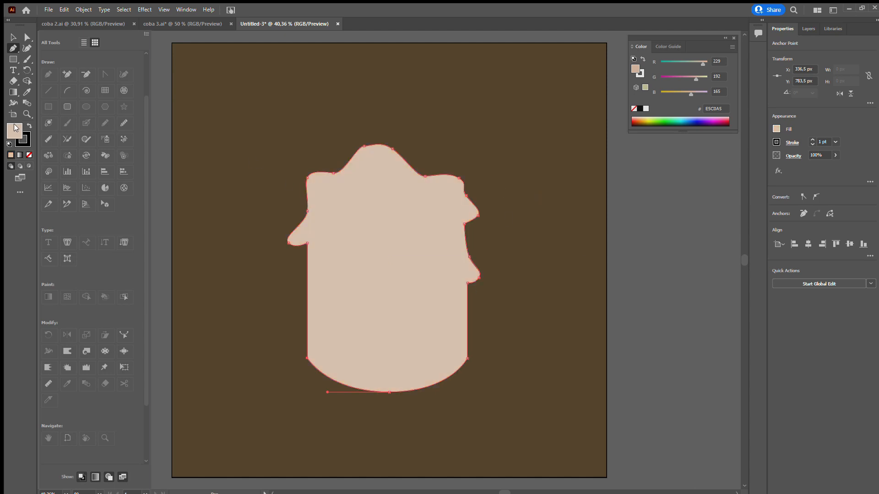
Zoom in on the candle and round the tip of its left wax drip by adjusting anchors with Direct Selection.
{"action": "scroll", "coordinate": [283, 259], "scroll_direction": "left", "scroll_amount": 3}
{"action": "scroll", "coordinate": [320, 249], "scroll_direction": "right", "scroll_amount": 2}
{"action": "left_click", "coordinate": [337, 243], "text": "ctrl"}
{"action": "key", "text": "z"}
{"action": "left_click", "coordinate": [321, 261]}
{"action": "key", "text": "a"}
{"action": "left_click_drag", "start_coordinate": [363, 239], "coordinate": [371, 235]}
{"action": "left_click", "coordinate": [367, 239]}
Smooth the candle's top edge by adjusting the anchors and handles around the left shoulder and peak.
{"action": "left_click_drag", "start_coordinate": [423, 152], "coordinate": [391, 155]}
{"action": "left_click", "coordinate": [461, 119]}
{"action": "left_click_drag", "start_coordinate": [460, 118], "coordinate": [454, 119]}
{"action": "left_click_drag", "start_coordinate": [463, 118], "coordinate": [469, 108]}
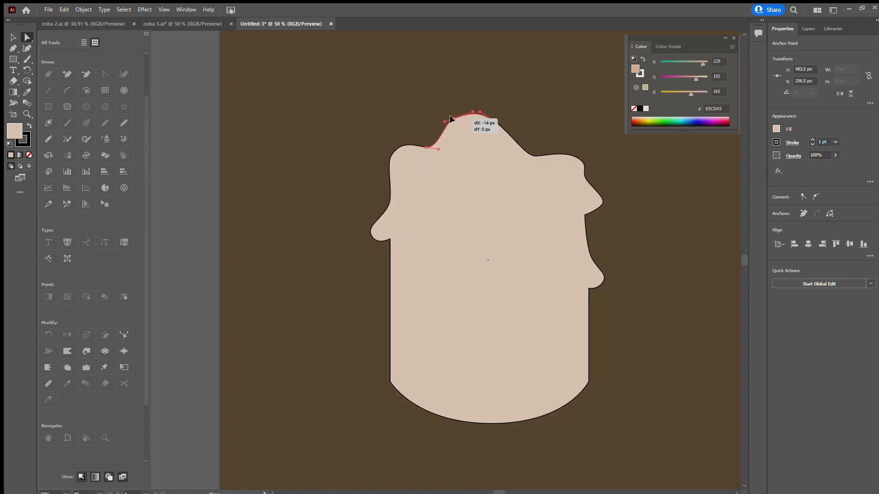
{"action": "scroll", "coordinate": [458, 121], "scroll_direction": "right", "scroll_amount": 2}
{"action": "left_click", "coordinate": [457, 121]}
Smooth the right slope of the candle's top edge and round the tip of the upper right drip.
{"action": "left_click", "coordinate": [344, 119]}
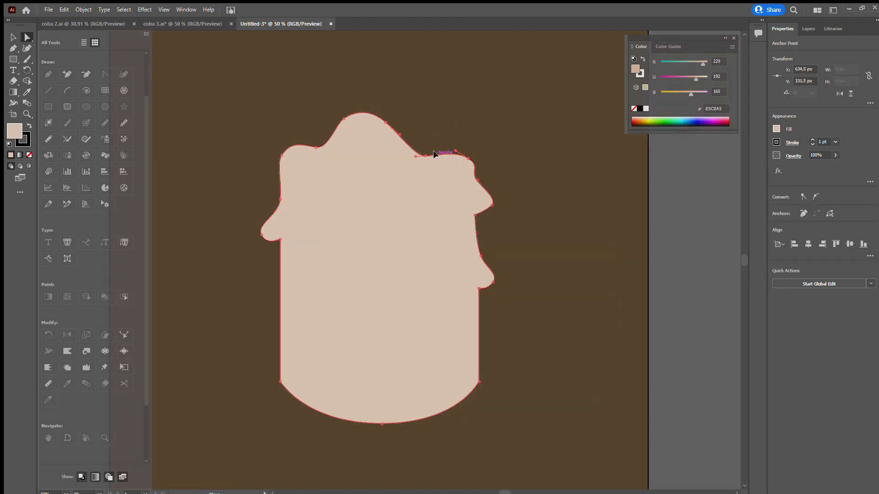
{"action": "left_click", "coordinate": [490, 205]}
{"action": "left_click_drag", "start_coordinate": [491, 205], "coordinate": [489, 206]}
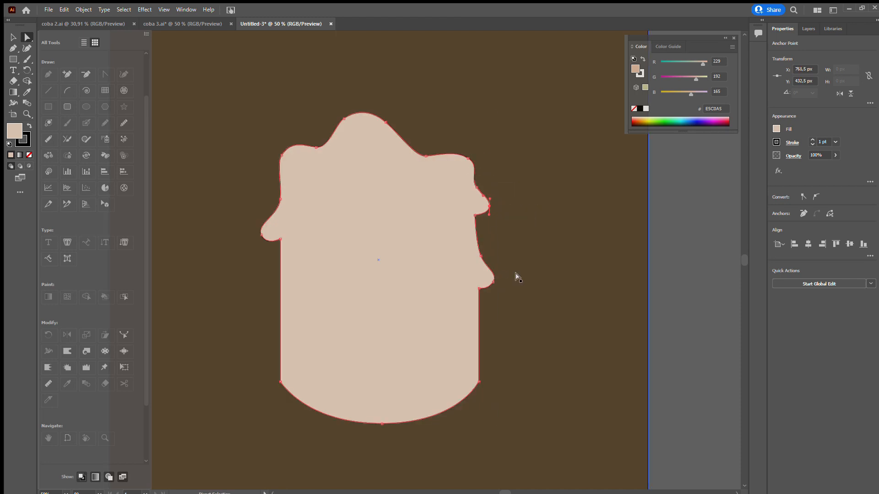
Remove the candle's stroke and cut a wavy line across its lower part with the Knife tool.
{"action": "left_click", "coordinate": [451, 265]}
{"action": "left_click", "coordinate": [49, 400]}
{"action": "key", "text": "a"}
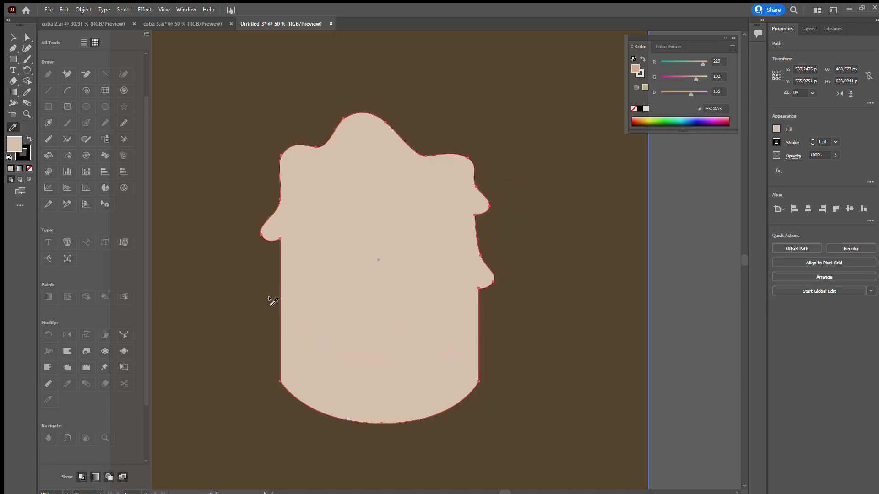
{"action": "left_click", "coordinate": [28, 155]}
{"action": "mouse_move", "coordinate": [270, 292]}
{"action": "left_mouse_down"}
{"action": "mouse_move", "coordinate": [437, 346]}
{"action": "mouse_move", "coordinate": [486, 348]}
{"action": "left_mouse_up"}
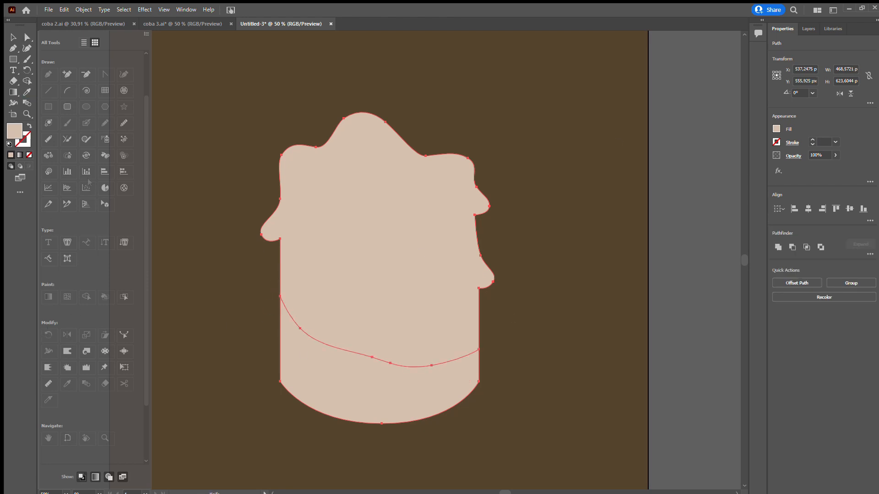
Fill the bottom piece of the candle with an orange-brown using the Live Paint Bucket.
{"action": "key", "text": "k"}
{"action": "left_click", "coordinate": [321, 371]}
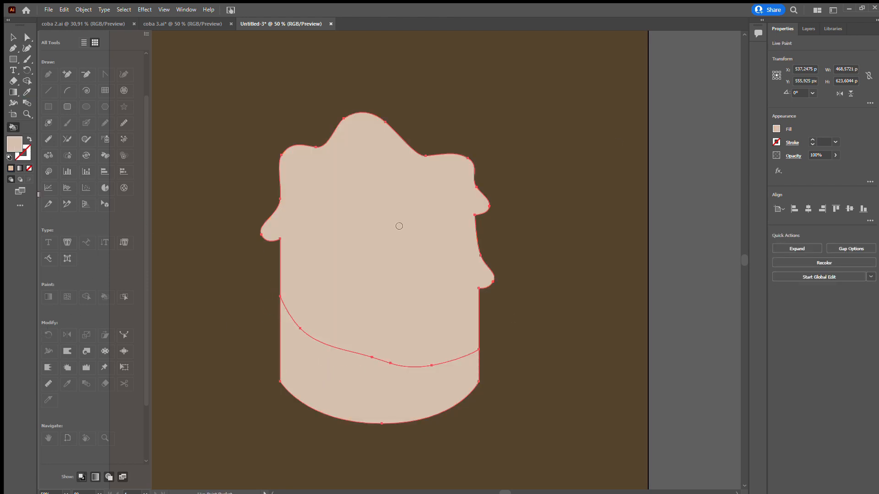
{"action": "left_click", "coordinate": [348, 385]}
{"action": "key", "text": "v"}
{"action": "key", "text": "k"}
Cut a second wavy band across the candle above the brown piece, ending below the lower right drip.
{"action": "left_click_drag", "start_coordinate": [268, 280], "coordinate": [491, 290]}
{"action": "left_click_drag", "start_coordinate": [275, 280], "coordinate": [409, 314]}
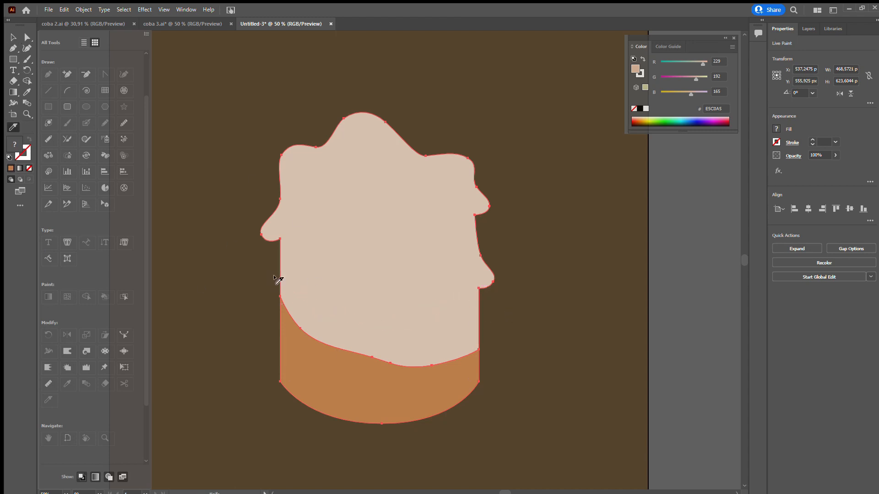
{"action": "left_click_drag", "start_coordinate": [477, 291], "coordinate": [480, 290]}
{"action": "key", "text": "a"}
{"action": "left_click_drag", "start_coordinate": [279, 276], "coordinate": [418, 298]}
Fill the second band of the candle with a light salmon orange.
{"action": "key", "text": "k"}
{"action": "left_click", "coordinate": [394, 326]}
{"action": "left_click", "coordinate": [394, 326]}
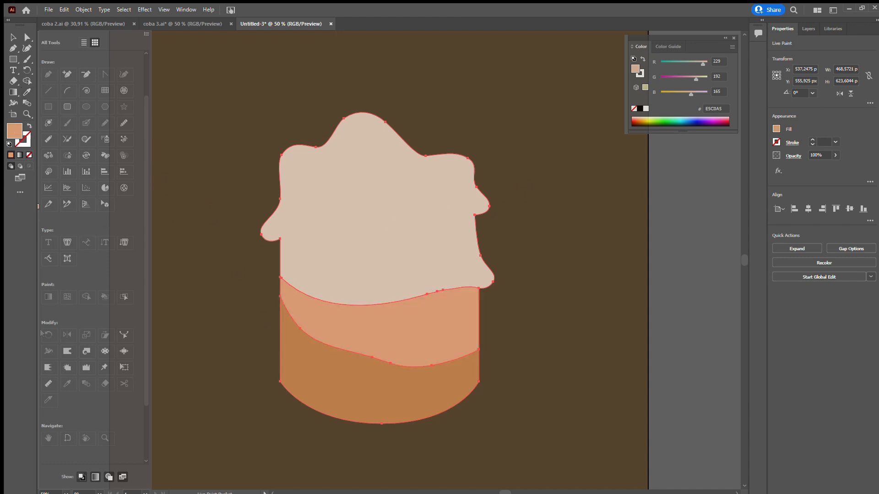
Cut a third wavy line across the candle from below the left drip to the lower right drip.
{"action": "key", "text": "i"}
{"action": "key", "text": "ctrl+z"}
{"action": "left_click_drag", "start_coordinate": [280, 238], "coordinate": [328, 245]}
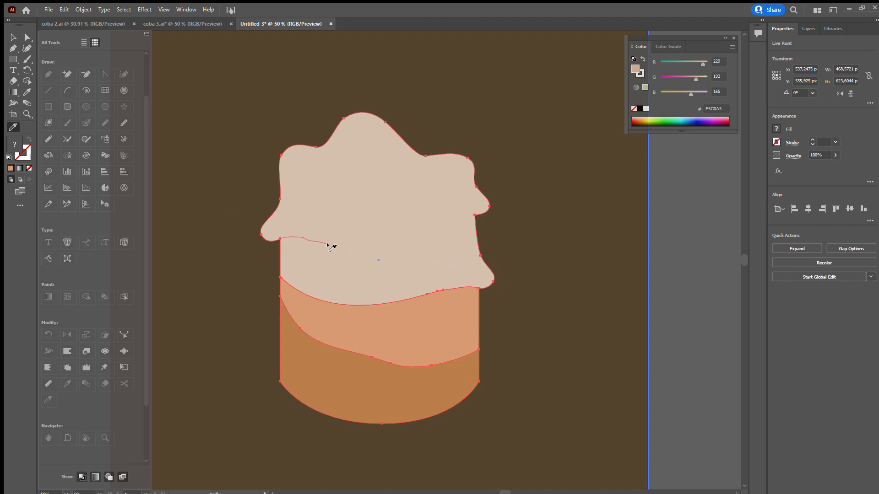
{"action": "left_click_drag", "start_coordinate": [498, 287], "coordinate": [498, 288]}
Fill the third band of the candle with a pale pink.
{"action": "key", "text": "k"}
{"action": "left_click", "coordinate": [366, 278]}
{"action": "left_click", "coordinate": [388, 271]}
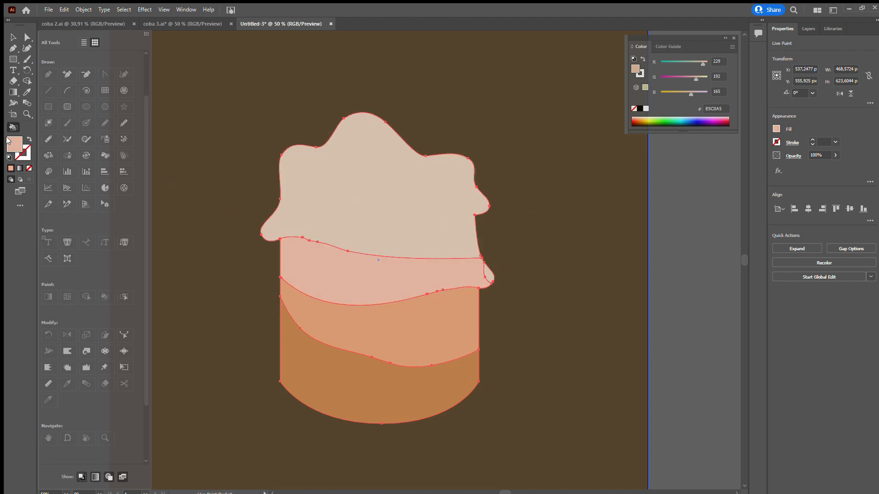
Fill the top wax piece of the candle with a light cream.
{"action": "left_click", "coordinate": [403, 209]}
{"action": "left_click", "coordinate": [418, 192]}
{"action": "key", "text": "ctrl+z"}
{"action": "left_click", "coordinate": [403, 183]}
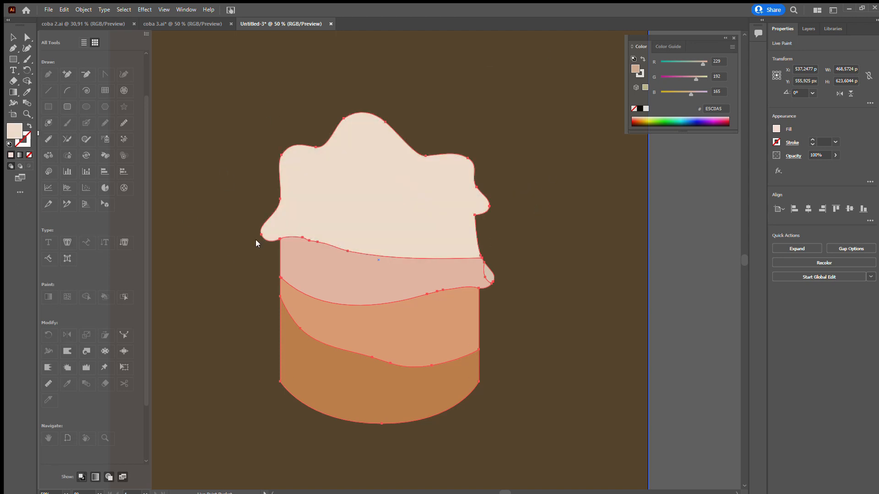
Cut a curved, pointed opening into the top wax piece below the candle's peak.
{"action": "mouse_move", "coordinate": [306, 159]}
{"action": "left_mouse_down"}
{"action": "mouse_move", "coordinate": [445, 170]}
{"action": "mouse_move", "coordinate": [306, 161]}
{"action": "left_mouse_up"}
{"action": "scroll", "coordinate": [306, 162], "scroll_direction": "left", "scroll_amount": 1}
{"action": "left_click", "coordinate": [20, 206]}
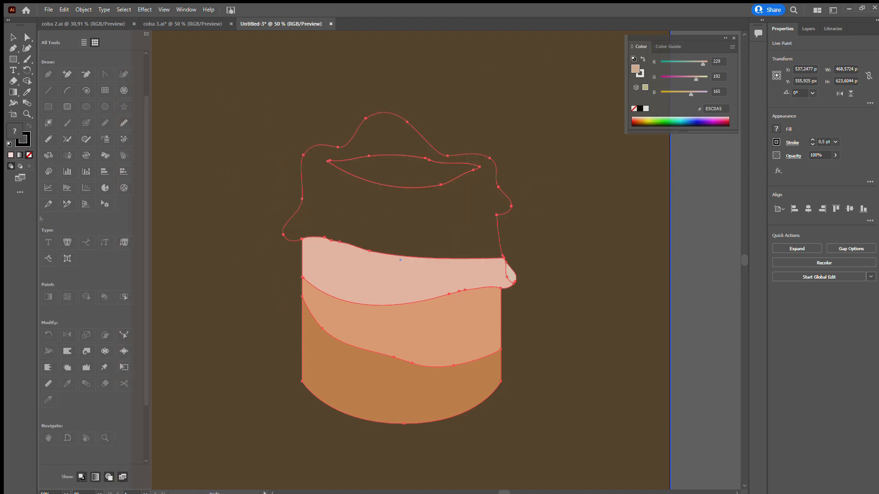
Refill the top wax piece with cream and fill the curved opening with a tan colour.
{"action": "key", "text": "k"}
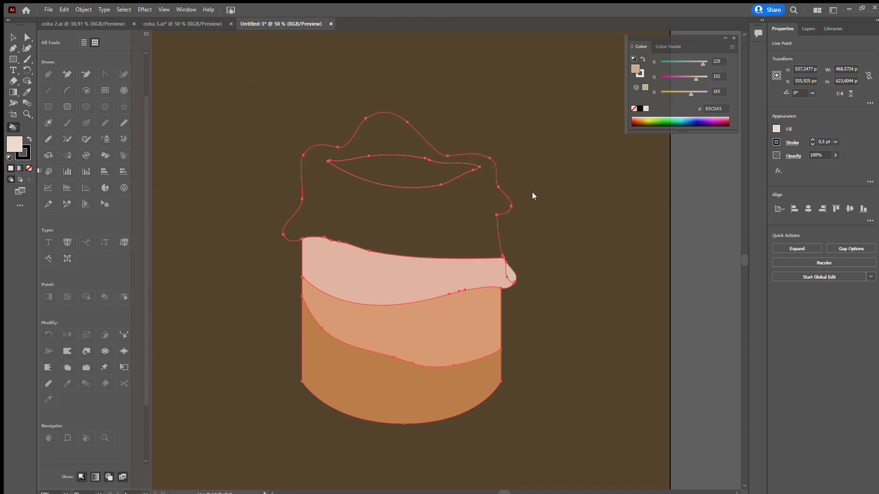
{"action": "left_click", "coordinate": [490, 197]}
{"action": "key", "text": "a"}
{"action": "left_click", "coordinate": [327, 161]}
{"action": "key", "text": "k"}
{"action": "key", "text": "Right"}
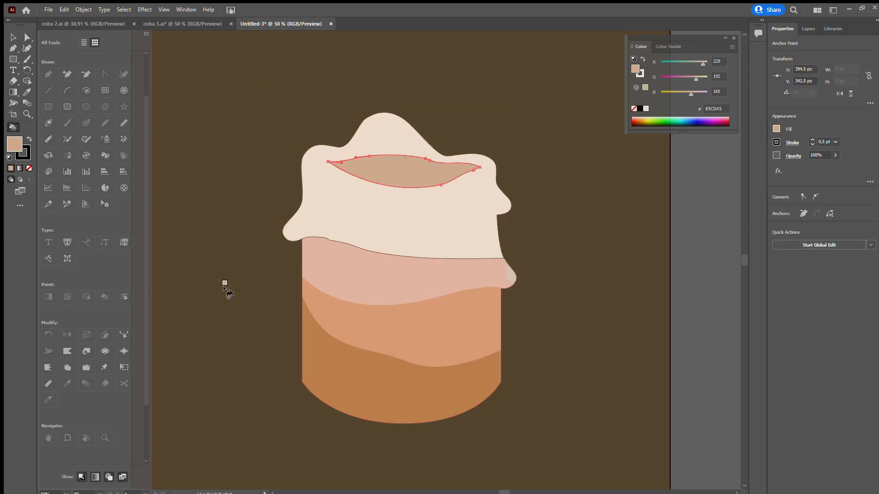
Remove the remaining dark stroke from the candle pieces and the opening.
{"action": "left_click", "coordinate": [27, 38]}
{"action": "left_click", "coordinate": [247, 114]}
{"action": "left_click", "coordinate": [27, 143]}
{"action": "left_click", "coordinate": [29, 155]}
{"action": "left_click", "coordinate": [373, 184]}
{"action": "left_click", "coordinate": [29, 155]}
{"action": "left_click", "coordinate": [331, 239]}
{"action": "left_click", "coordinate": [247, 183]}
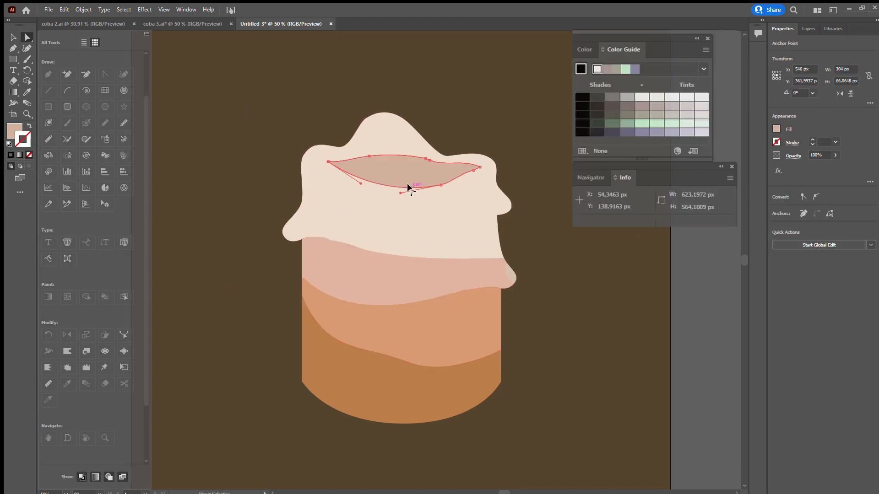
Hide the background layer and recolor the whole candle artwork in a soft beige-and-brown palette.
{"action": "left_click", "coordinate": [408, 183]}
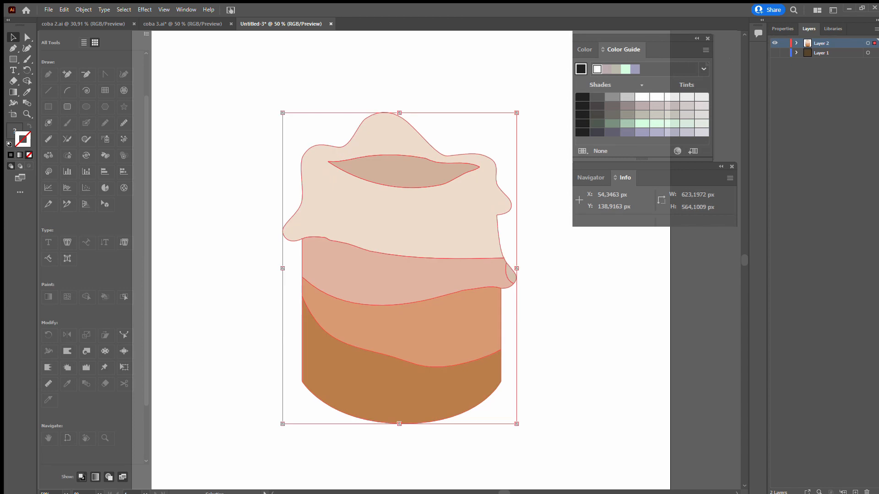
{"action": "left_click", "coordinate": [622, 170]}
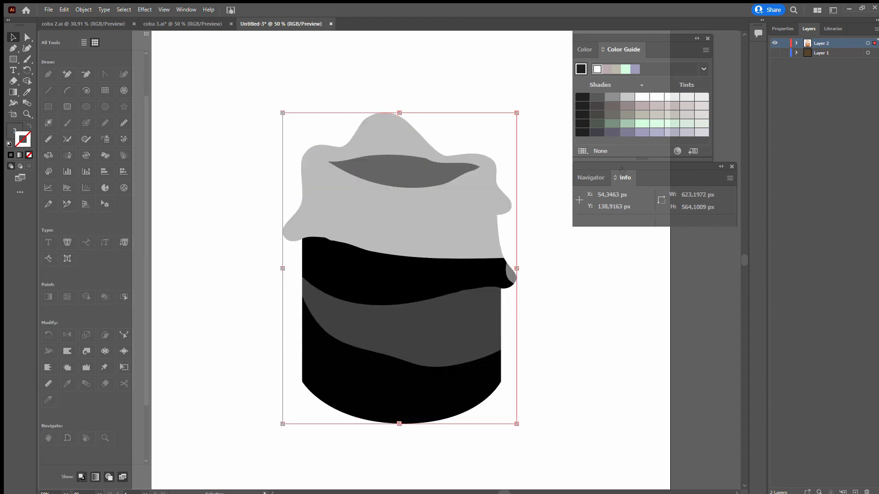
{"action": "left_click", "coordinate": [677, 150]}
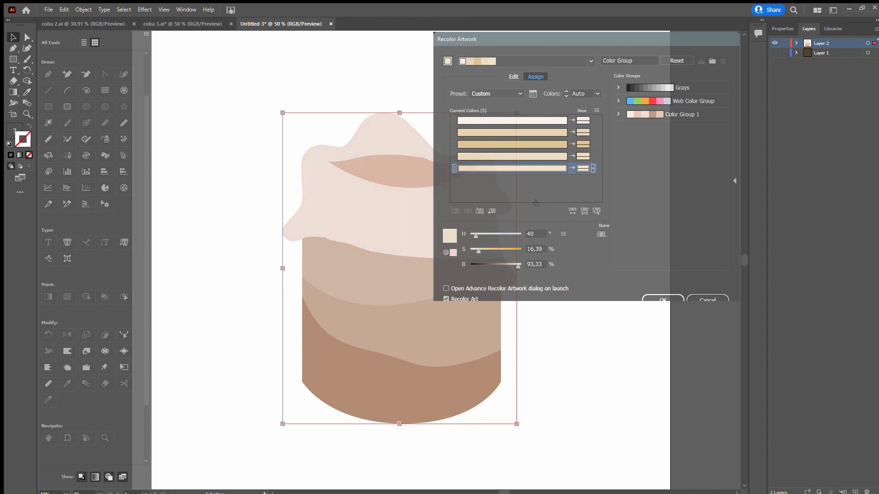
{"action": "left_click", "coordinate": [663, 299]}
{"action": "left_click", "coordinate": [678, 244]}
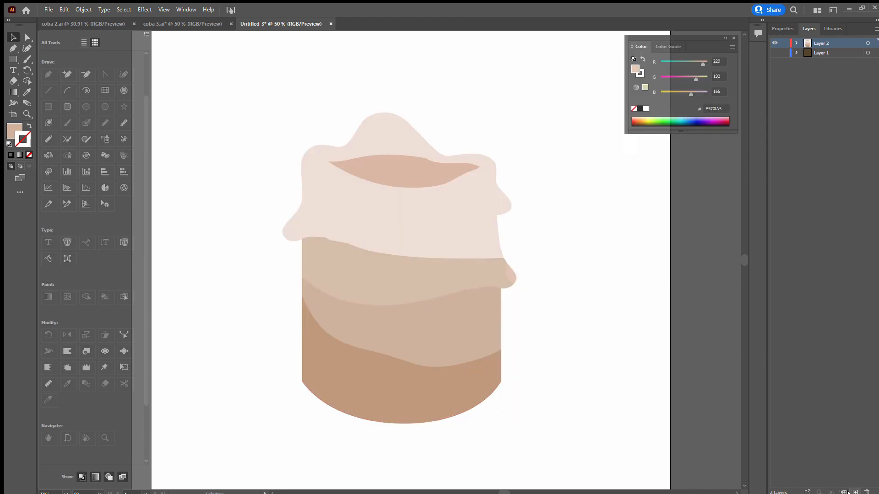
Add a new layer and draw a narrow upright wick outline in the candle's opening with the Paintbrush.
{"action": "key", "text": "z"}
{"action": "key", "text": "ctrl+="}
{"action": "mouse_move", "coordinate": [397, 289]}
{"action": "left_mouse_down"}
{"action": "mouse_move", "coordinate": [398, 240]}
{"action": "mouse_move", "coordinate": [408, 288]}
{"action": "left_mouse_up"}
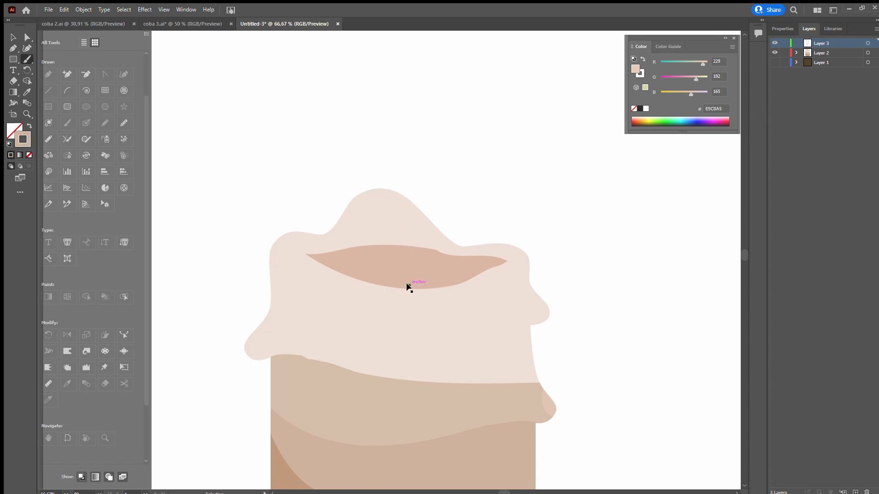
{"action": "key", "text": "ctrl+z"}
{"action": "left_click", "coordinate": [27, 114]}
{"action": "left_click", "coordinate": [417, 283]}
{"action": "left_click_drag", "start_coordinate": [382, 239], "coordinate": [374, 284]}
{"action": "left_click", "coordinate": [27, 38]}
{"action": "left_click", "coordinate": [377, 183]}
{"action": "left_click", "coordinate": [27, 114]}
{"action": "left_click", "coordinate": [394, 224]}
{"action": "left_click", "coordinate": [27, 37]}
{"action": "left_click", "coordinate": [27, 59]}
{"action": "key", "text": "Delete"}
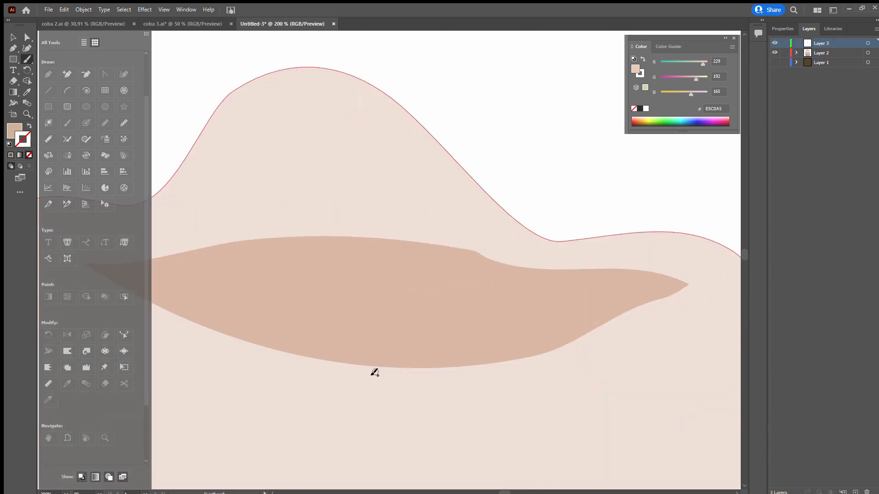
{"action": "mouse_move", "coordinate": [361, 363]}
{"action": "left_mouse_down"}
{"action": "mouse_move", "coordinate": [381, 174]}
{"action": "mouse_move", "coordinate": [364, 364]}
{"action": "left_mouse_up"}
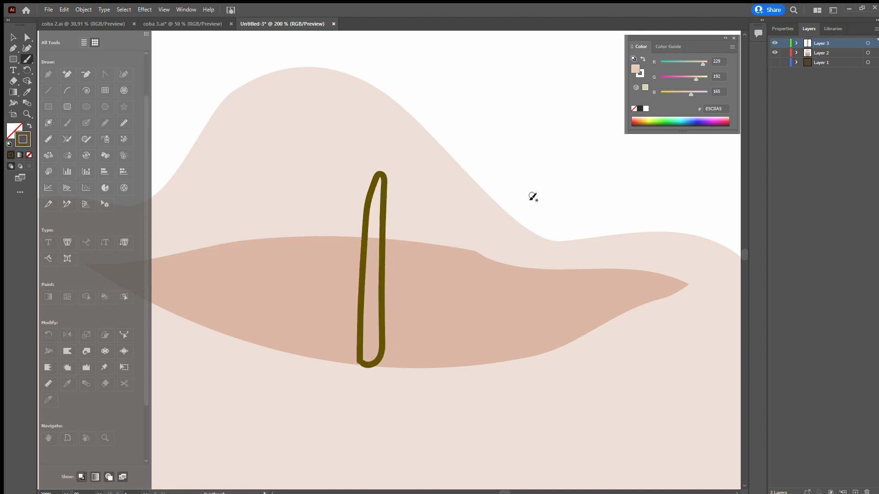
Turn the wick outline into a solid dark brown shape with no stroke.
{"action": "left_click", "coordinate": [27, 38]}
{"action": "left_click", "coordinate": [383, 277]}
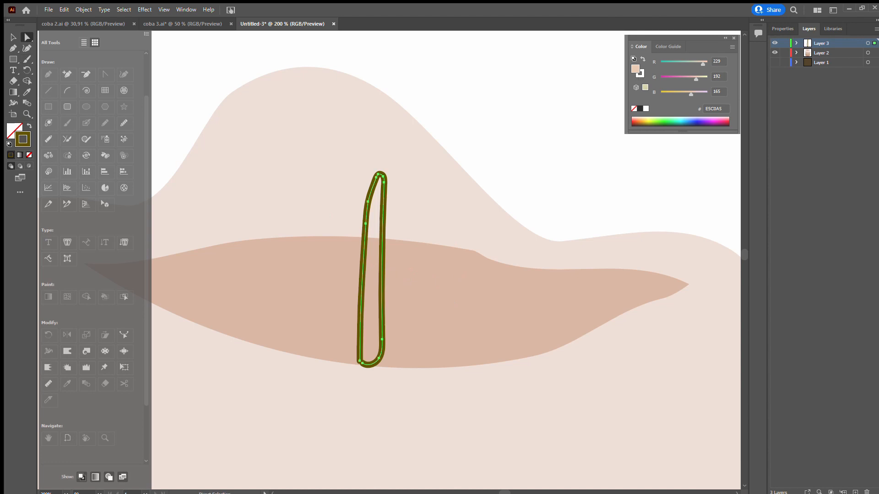
{"action": "left_click", "coordinate": [549, 197]}
{"action": "left_click", "coordinate": [379, 263]}
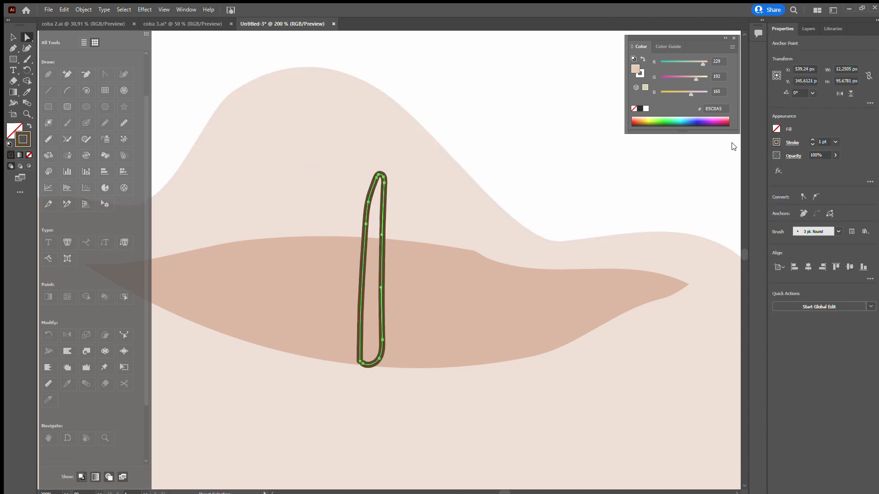
{"action": "key", "text": "comma"}
{"action": "key", "text": "i"}
{"action": "key", "text": "x"}
{"action": "key", "text": "slash"}
{"action": "left_click", "coordinate": [459, 242]}
{"action": "key", "text": "ctrl+z"}
Reshape the wick's base by moving its bottom anchors to follow the lower edge of the opening.
{"action": "key", "text": "a"}
{"action": "left_click", "coordinate": [506, 211]}
{"action": "left_click_drag", "start_coordinate": [504, 216], "coordinate": [526, 96]}
{"action": "left_click", "coordinate": [382, 229]}
{"action": "left_click", "coordinate": [394, 239], "text": "ctrl"}
{"action": "left_click_drag", "start_coordinate": [358, 243], "coordinate": [408, 260]}
{"action": "left_click", "coordinate": [346, 259]}
{"action": "left_click", "coordinate": [356, 262]}
{"action": "left_click_drag", "start_coordinate": [355, 259], "coordinate": [408, 261]}
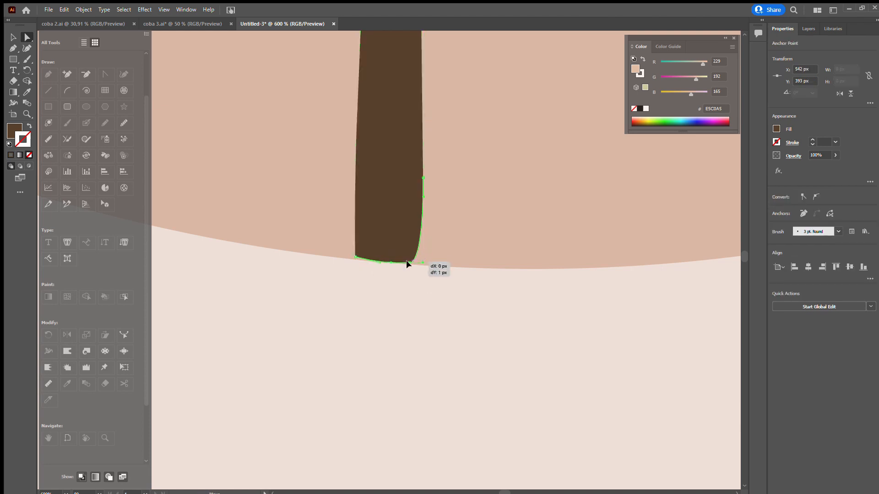
Narrow the wick's upper part and smooth its right side by adjusting the anchors and handles.
{"action": "scroll", "coordinate": [412, 261], "scroll_direction": "up", "scroll_amount": 10}
{"action": "left_click", "coordinate": [378, 81]}
{"action": "key", "text": "ctrl+z"}
{"action": "left_click_drag", "start_coordinate": [374, 78], "coordinate": [369, 108]}
{"action": "left_click_drag", "start_coordinate": [283, 234], "coordinate": [323, 269]}
{"action": "left_click_drag", "start_coordinate": [370, 93], "coordinate": [364, 90]}
{"action": "key", "text": "ctrl+z"}
{"action": "left_click_drag", "start_coordinate": [362, 320], "coordinate": [328, 145]}
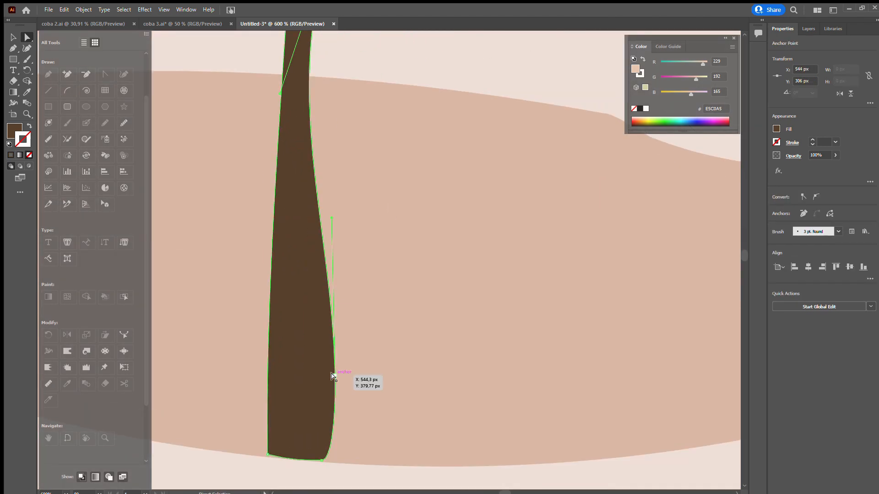
{"action": "left_click_drag", "start_coordinate": [334, 374], "coordinate": [322, 377]}
{"action": "left_click_drag", "start_coordinate": [317, 221], "coordinate": [295, 263]}
Select the whole candle with its wick and stretch it taller from its bottom edge.
{"action": "scroll", "coordinate": [256, 232], "scroll_direction": "up", "scroll_amount": 10}
{"action": "scroll", "coordinate": [412, 293], "scroll_direction": "down", "scroll_amount": 10}
{"action": "scroll", "coordinate": [512, 395], "scroll_direction": "down", "scroll_amount": 8}
{"action": "left_click", "coordinate": [513, 395]}
{"action": "left_click", "coordinate": [14, 37]}
{"action": "scroll", "coordinate": [254, 71], "scroll_direction": "down", "scroll_amount": 1}
{"action": "left_click_drag", "start_coordinate": [255, 71], "coordinate": [567, 490]}
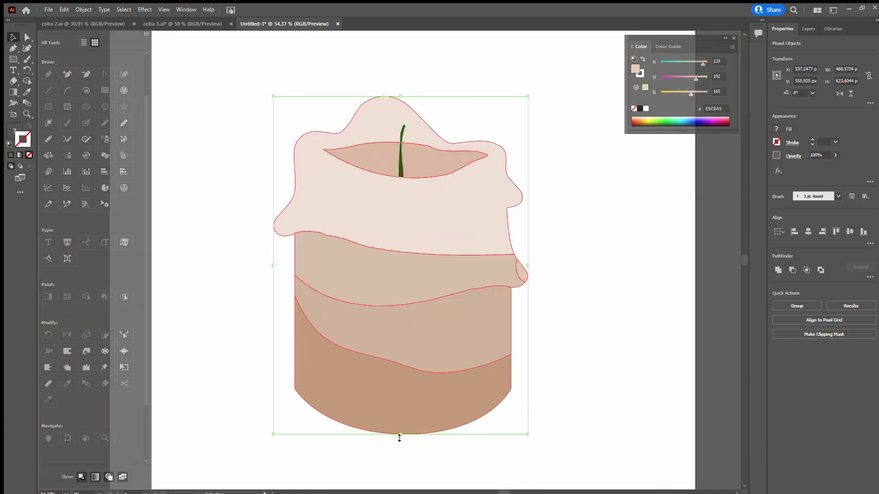
{"action": "left_click_drag", "start_coordinate": [400, 435], "coordinate": [401, 461]}
{"action": "left_click", "coordinate": [576, 345]}
Expand the wick's layer and add a new sublayer above the wick path.
{"action": "left_click", "coordinate": [808, 28]}
{"action": "left_click", "coordinate": [797, 53]}
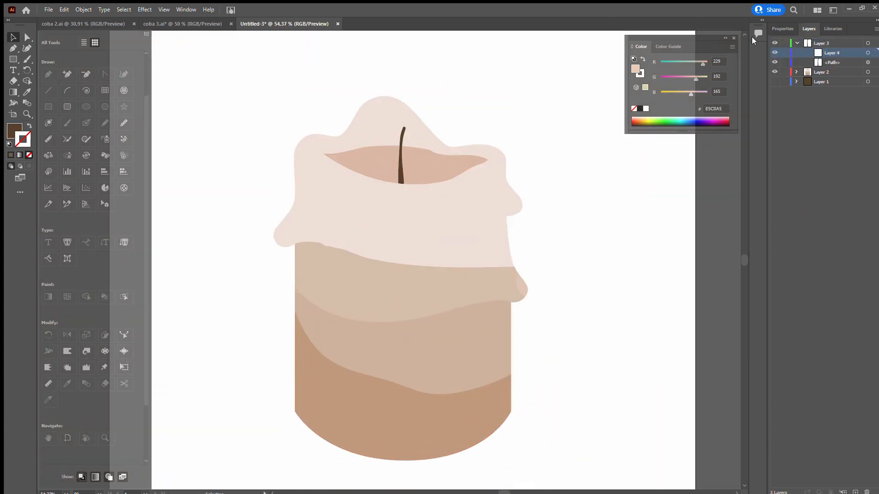
Move the new empty layer out of the wick's layer so it sits directly below it.
{"action": "left_click", "coordinate": [797, 54]}
{"action": "left_click_drag", "start_coordinate": [820, 43], "coordinate": [820, 58]}
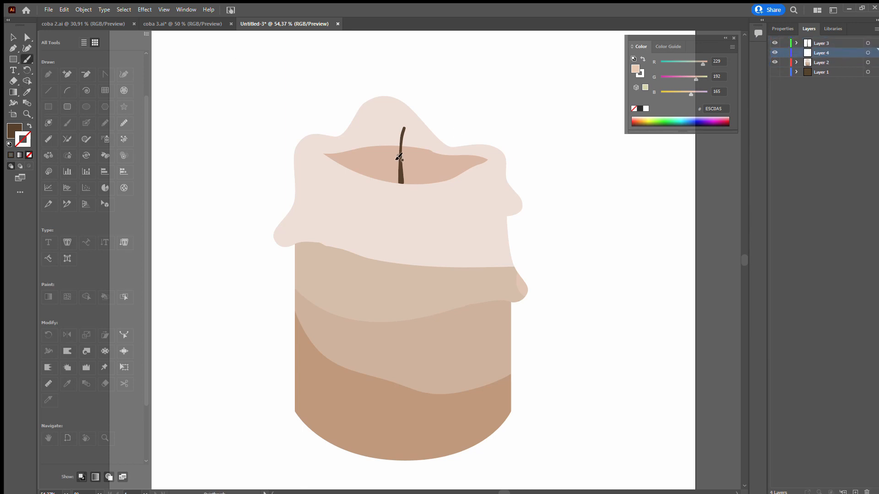
{"action": "left_click_drag", "start_coordinate": [401, 90], "coordinate": [395, 159]}
{"action": "key", "text": "ctrl+z"}
{"action": "left_click_drag", "start_coordinate": [387, 124], "coordinate": [398, 161]}
{"action": "key", "text": "ctrl+z"}
Set the stroke to orange and draw a closed flame outline with a pointed tip around the wick.
{"action": "double_click", "coordinate": [23, 139]}
{"action": "left_click", "coordinate": [531, 146]}
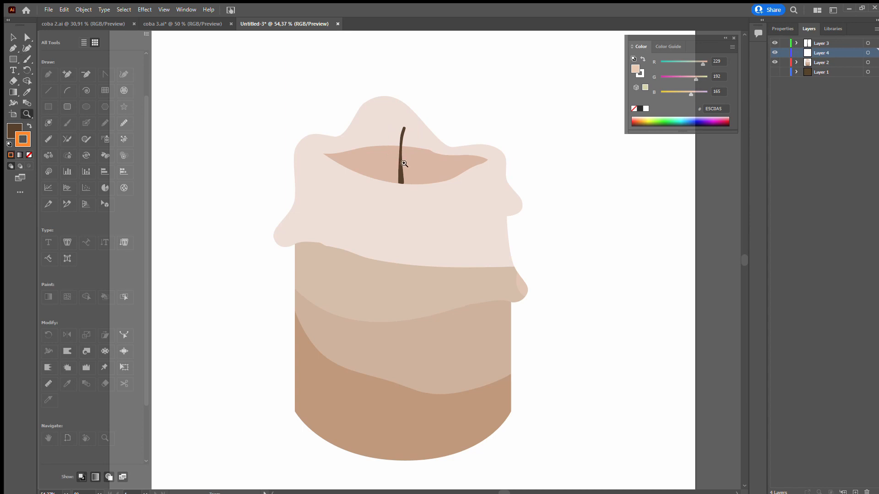
{"action": "key", "text": "ctrl+1"}
{"action": "mouse_move", "coordinate": [382, 355]}
{"action": "left_mouse_down"}
{"action": "mouse_move", "coordinate": [403, 358]}
{"action": "mouse_move", "coordinate": [381, 360]}
{"action": "left_mouse_up"}
{"action": "key", "text": "ctrl+z"}
{"action": "mouse_move", "coordinate": [380, 361]}
{"action": "left_mouse_down"}
{"action": "mouse_move", "coordinate": [327, 285]}
{"action": "mouse_move", "coordinate": [380, 361]}
{"action": "left_mouse_up"}
{"action": "key", "text": "ctrl+z"}
{"action": "left_click", "coordinate": [27, 37]}
{"action": "left_click", "coordinate": [388, 229]}
{"action": "left_click", "coordinate": [636, 142]}
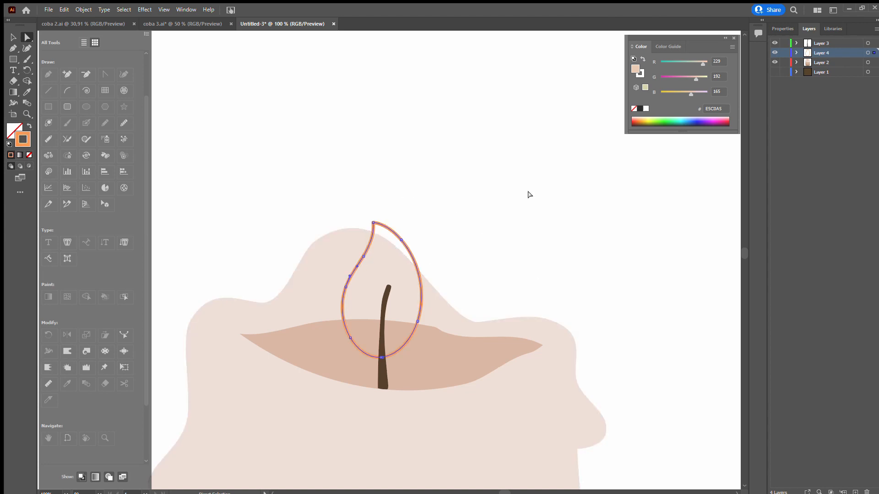
Give the flame shape a solid orange fill with no stroke.
{"action": "left_click", "coordinate": [646, 93]}
{"action": "left_click", "coordinate": [594, 281]}
{"action": "left_click", "coordinate": [642, 75]}
{"action": "left_click", "coordinate": [402, 270]}
{"action": "left_click", "coordinate": [640, 108]}
{"action": "left_click", "coordinate": [634, 109]}
{"action": "left_click", "coordinate": [520, 202]}
{"action": "scroll", "coordinate": [500, 199], "scroll_direction": "up", "scroll_amount": 5}
{"action": "key", "text": "ctrl+0"}
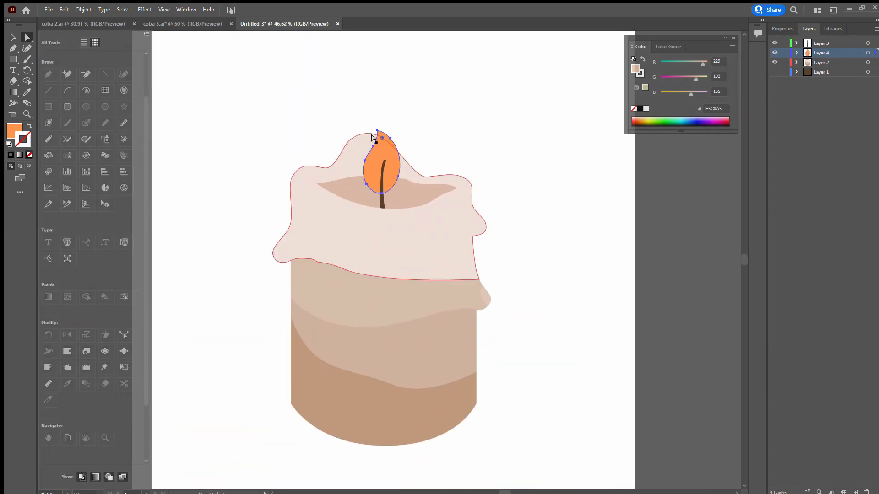
Round off the flame's tip by adjusting its anchors and shift the flame slightly so it is centred on the wick.
{"action": "left_click", "coordinate": [371, 135]}
{"action": "key", "text": "z"}
{"action": "left_click", "coordinate": [382, 150]}
{"action": "key", "text": "ctrl+1"}
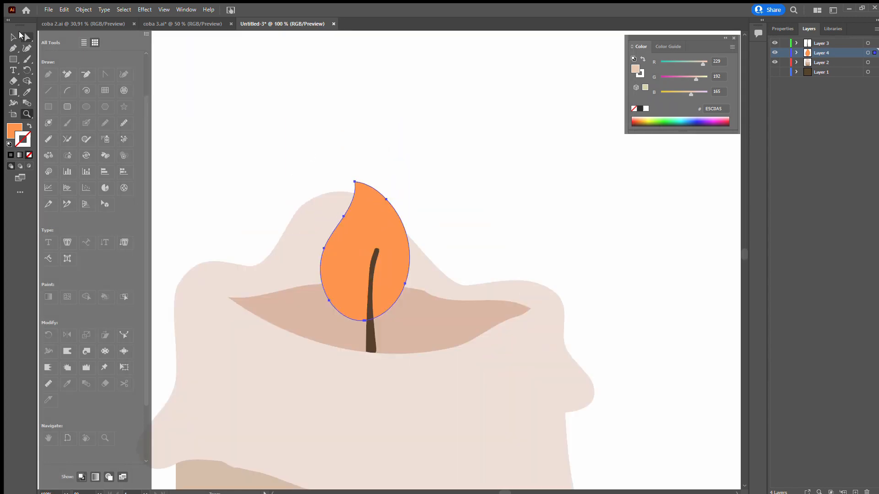
{"action": "left_click_drag", "start_coordinate": [355, 183], "coordinate": [355, 177]}
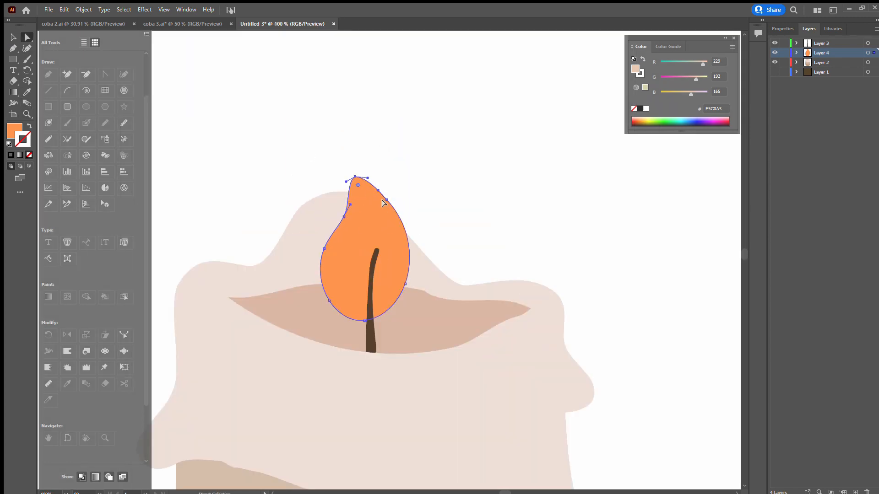
{"action": "left_click_drag", "start_coordinate": [398, 222], "coordinate": [362, 222]}
{"action": "key", "text": "v"}
{"action": "left_click", "coordinate": [212, 94]}
Draw a smaller flame shape inside the orange flame and paint it a lighter orange with Live Paint.
{"action": "key", "text": "k"}
{"action": "left_click_drag", "start_coordinate": [368, 306], "coordinate": [361, 224]}
{"action": "left_click", "coordinate": [366, 287], "text": "ctrl"}
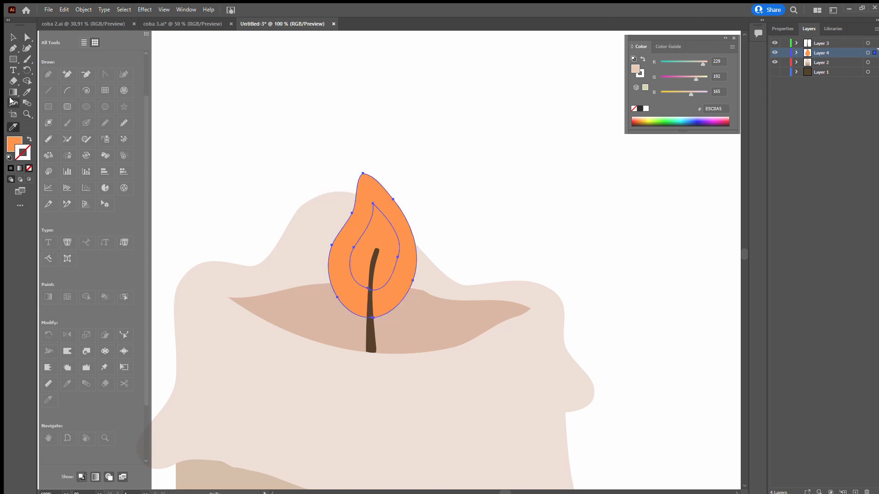
{"action": "key", "text": "k"}
{"action": "left_click", "coordinate": [536, 192]}
{"action": "left_click", "coordinate": [380, 229]}
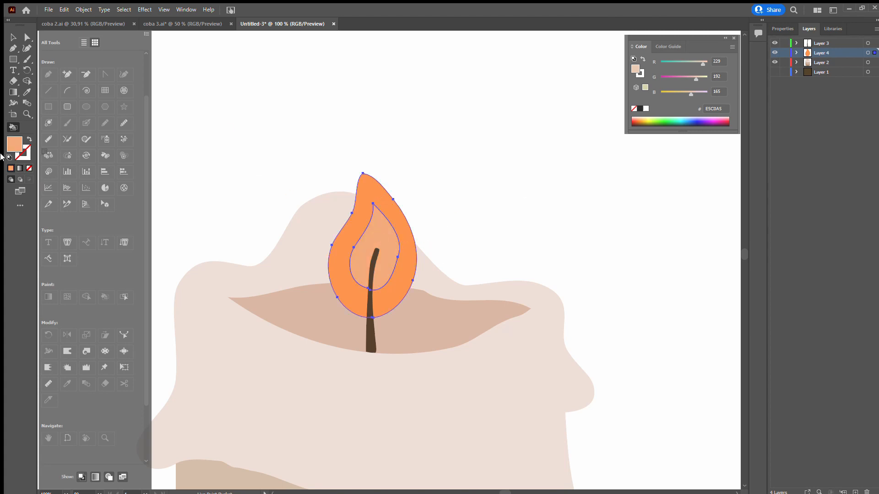
{"action": "double_click", "coordinate": [14, 144]}
{"action": "left_click", "coordinate": [383, 235]}
{"action": "key", "text": "v"}
{"action": "left_click", "coordinate": [554, 229]}
{"action": "left_click", "coordinate": [387, 219]}
{"action": "left_click_drag", "start_coordinate": [328, 174], "coordinate": [320, 161]}
{"action": "key", "text": "ctrl+z"}
{"action": "left_click", "coordinate": [435, 96]}
{"action": "scroll", "coordinate": [435, 97], "scroll_direction": "up", "scroll_amount": 3}
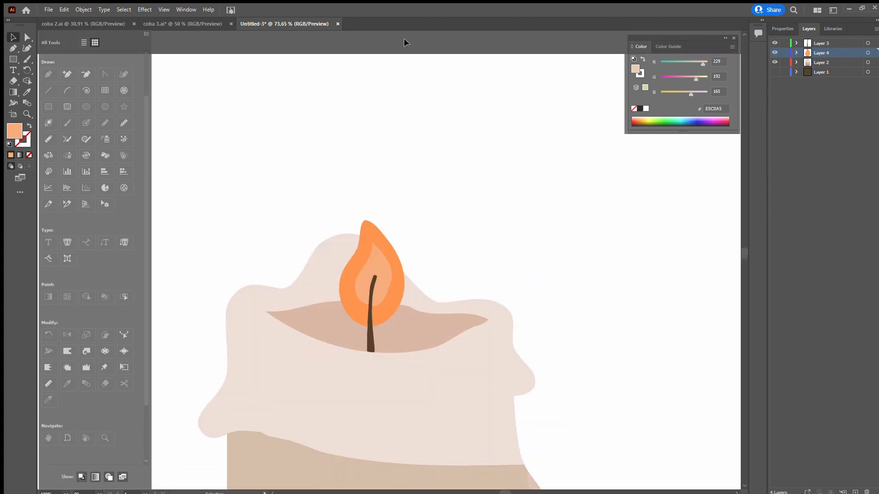
Show the brown background, add a layer beneath the candle and draw a wide dark brown ellipse around the candle's base.
{"action": "scroll", "coordinate": [431, 96], "scroll_direction": "down", "scroll_amount": 5}
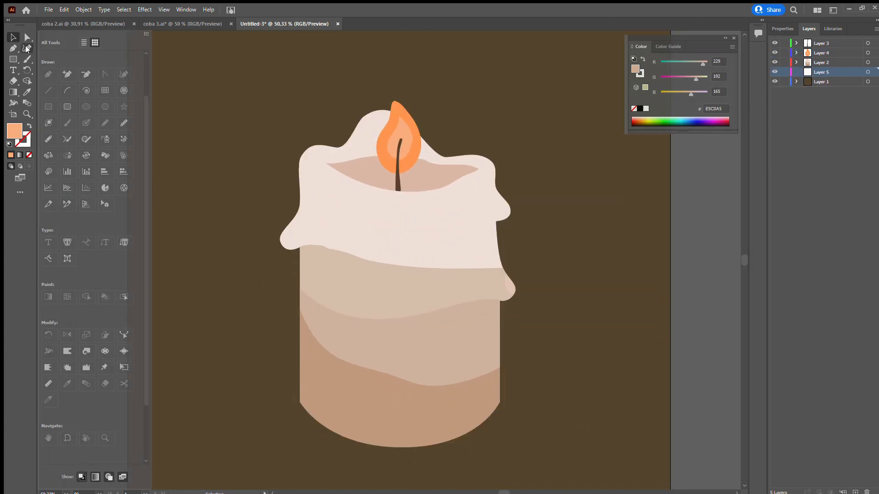
{"action": "left_click_drag", "start_coordinate": [253, 391], "coordinate": [564, 429]}
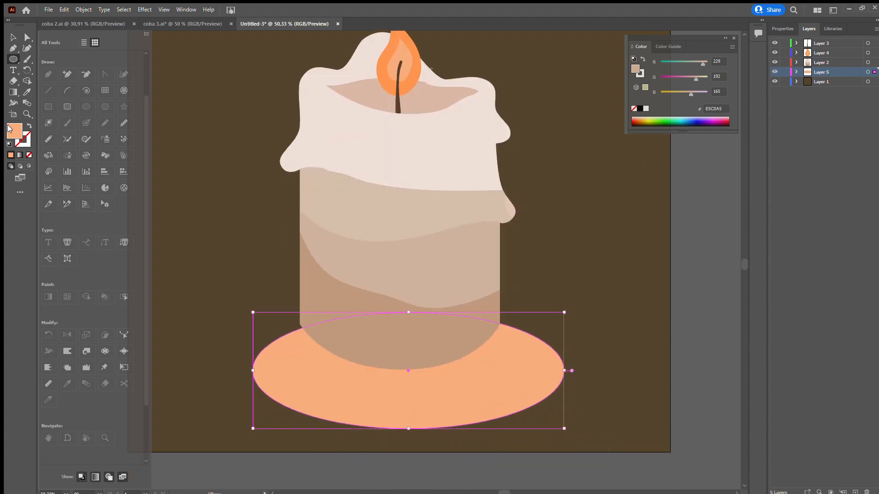
{"action": "left_click", "coordinate": [503, 184]}
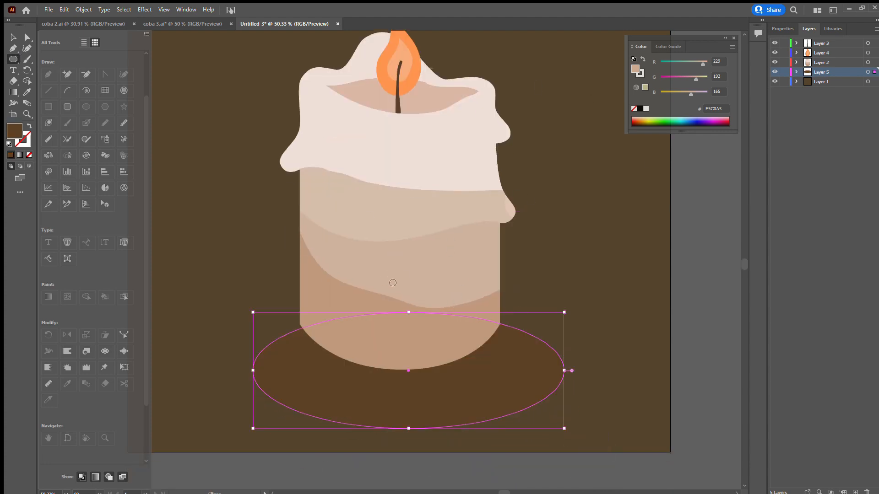
{"action": "left_click", "coordinate": [503, 183]}
Scale the ellipse down and move it up under the candle's base.
{"action": "key", "text": "v"}
{"action": "left_click_drag", "start_coordinate": [339, 385], "coordinate": [327, 368]}
{"action": "left_click_drag", "start_coordinate": [552, 410], "coordinate": [526, 398]}
{"action": "mouse_move", "coordinate": [430, 378]}
{"action": "left_mouse_down"}
{"action": "mouse_move", "coordinate": [458, 375]}
{"action": "mouse_move", "coordinate": [442, 375]}
{"action": "left_mouse_up"}
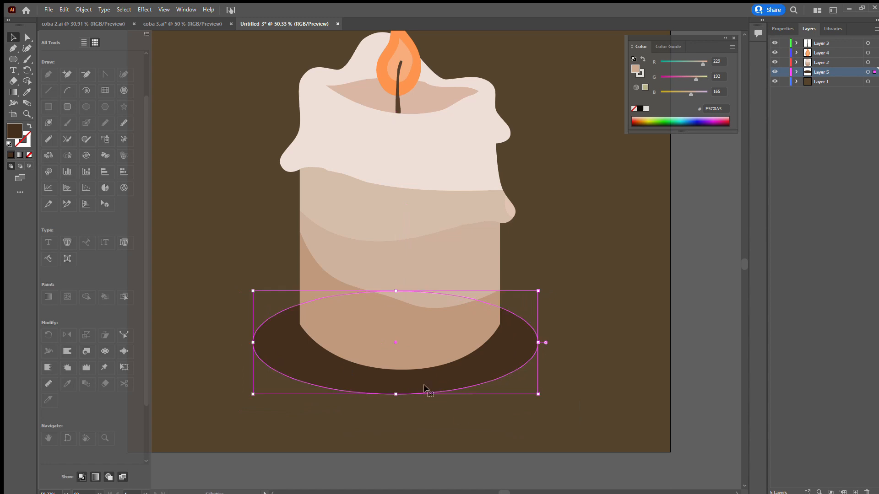
Form a plate with a larger brown ellipse behind and a darker ellipse inside it around the candle's base.
{"action": "left_click_drag", "start_coordinate": [252, 394], "coordinate": [231, 411]}
{"action": "left_click_drag", "start_coordinate": [241, 342], "coordinate": [260, 351]}
{"action": "left_click_drag", "start_coordinate": [315, 365], "coordinate": [322, 361]}
{"action": "left_click_drag", "start_coordinate": [448, 382], "coordinate": [448, 371]}
{"action": "left_click", "coordinate": [329, 403]}
{"action": "left_click_drag", "start_coordinate": [248, 420], "coordinate": [231, 439]}
{"action": "left_click_drag", "start_coordinate": [313, 414], "coordinate": [321, 398]}
{"action": "left_click", "coordinate": [651, 394]}
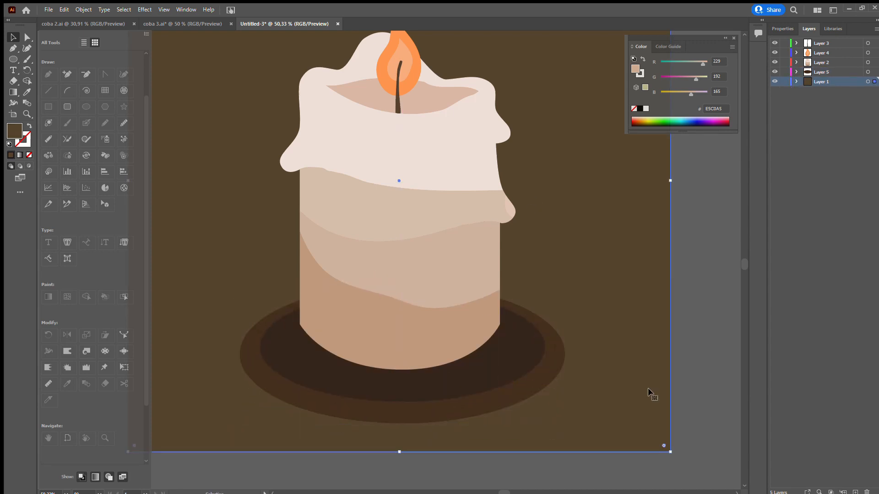
Shrink the plate's inner dark ellipse, centre it under the candle and slightly enlarge the outer ellipse.
{"action": "scroll", "coordinate": [652, 394], "scroll_direction": "up", "scroll_amount": 2}
{"action": "left_click", "coordinate": [365, 396]}
{"action": "left_click_drag", "start_coordinate": [259, 424], "coordinate": [270, 411]}
{"action": "left_click_drag", "start_coordinate": [312, 382], "coordinate": [307, 384]}
{"action": "left_click_drag", "start_coordinate": [463, 386], "coordinate": [465, 392]}
{"action": "left_click", "coordinate": [385, 442]}
{"action": "left_click_drag", "start_coordinate": [239, 441], "coordinate": [241, 442]}
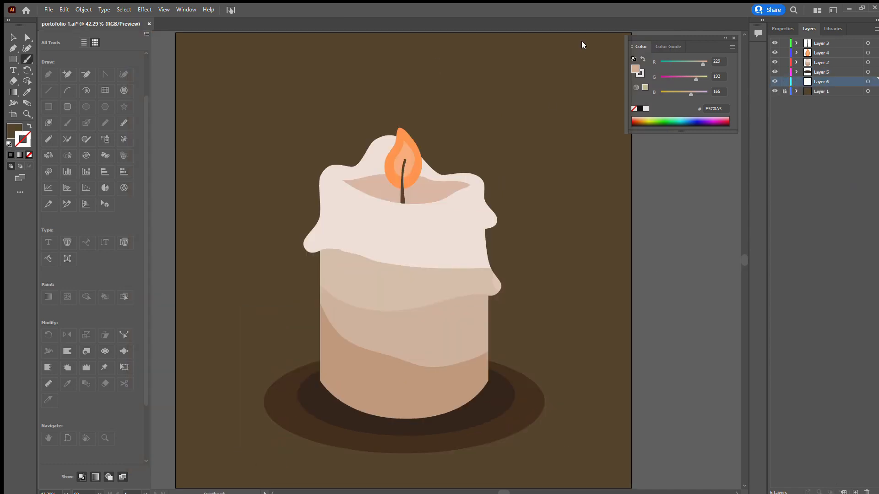
Hide the locked brown background layer.
{"action": "left_click", "coordinate": [775, 91]}
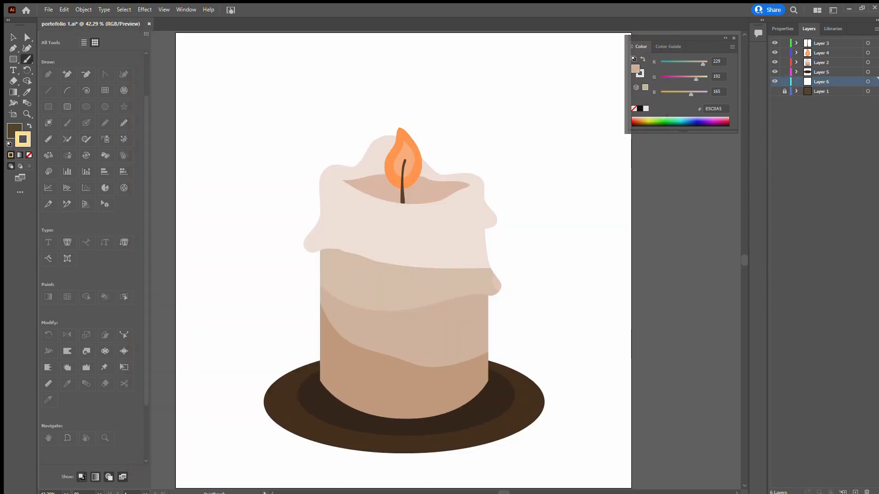
{"action": "mouse_move", "coordinate": [296, 289]}
{"action": "left_mouse_down"}
{"action": "mouse_move", "coordinate": [508, 261]}
{"action": "mouse_move", "coordinate": [458, 293]}
{"action": "left_mouse_up"}
{"action": "key", "text": "ctrl+z"}
{"action": "mouse_move", "coordinate": [353, 298]}
{"action": "left_mouse_down"}
{"action": "mouse_move", "coordinate": [271, 258]}
{"action": "mouse_move", "coordinate": [462, 291]}
{"action": "mouse_move", "coordinate": [435, 293]}
{"action": "left_mouse_up"}
{"action": "key", "text": "ctrl+z"}
{"action": "mouse_move", "coordinate": [340, 277]}
{"action": "left_mouse_down"}
{"action": "mouse_move", "coordinate": [271, 150]}
{"action": "mouse_move", "coordinate": [452, 273]}
{"action": "mouse_move", "coordinate": [539, 114]}
{"action": "mouse_move", "coordinate": [476, 275]}
{"action": "left_mouse_up"}
{"action": "key", "text": "ctrl+z"}
{"action": "key", "text": "ctrl+z"}
Draw a closed wavy glow outline about 690 by 621 px around the flame and upper candle with a pale yellow stroke.
{"action": "mouse_move", "coordinate": [391, 293]}
{"action": "left_mouse_down"}
{"action": "mouse_move", "coordinate": [352, 48]}
{"action": "mouse_move", "coordinate": [388, 290]}
{"action": "left_mouse_up"}
{"action": "key", "text": "a"}
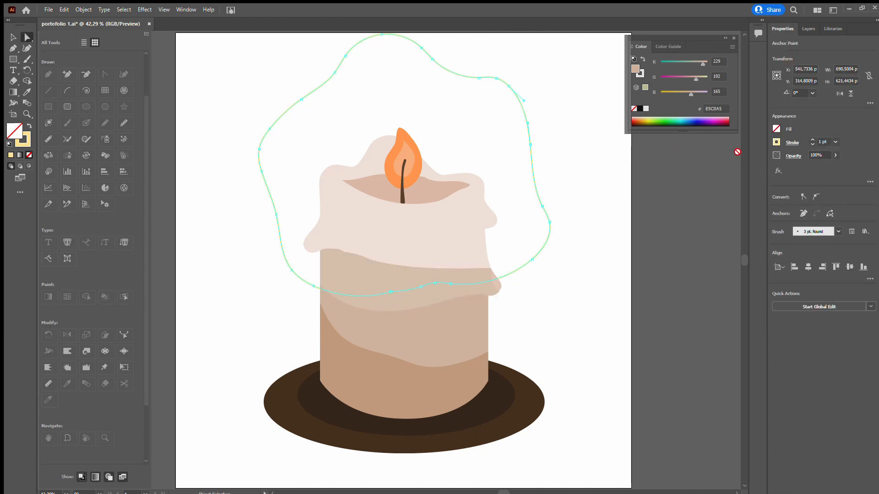
{"action": "key", "text": "ctrl+z"}
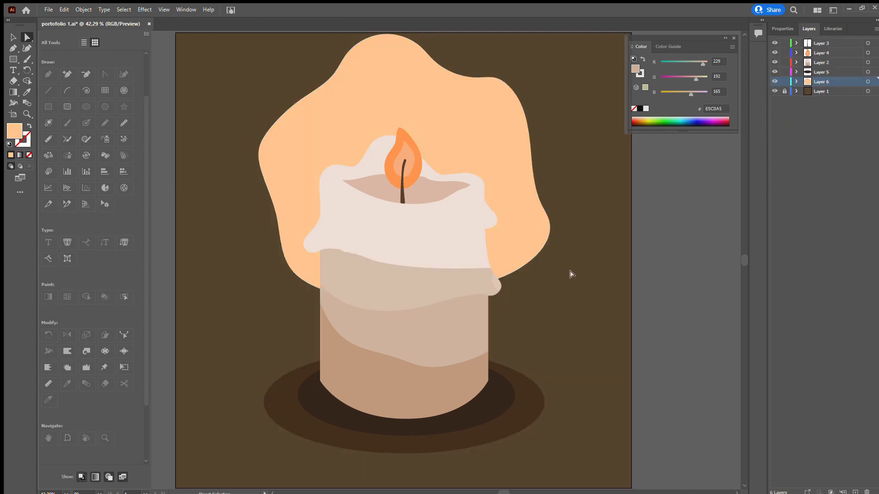
Sample the flame's orange for the glow shape and soften its fill to a muted peach.
{"action": "left_click", "coordinate": [513, 268]}
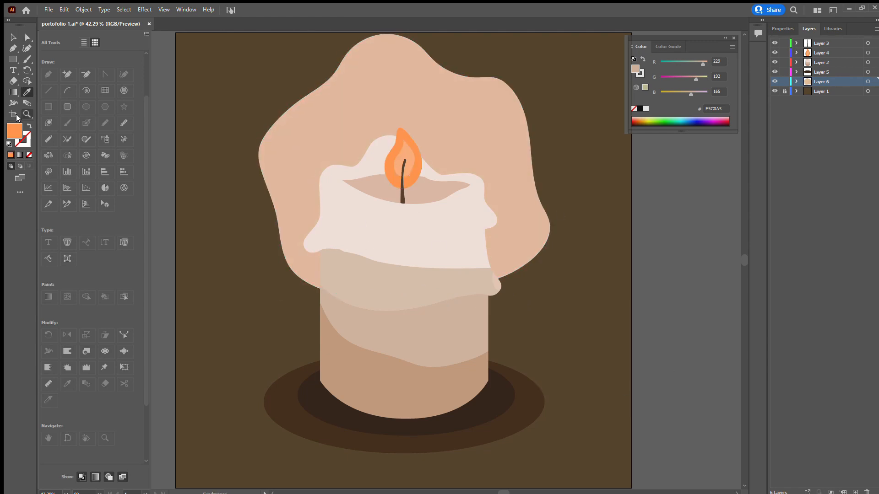
{"action": "key", "text": "i"}
{"action": "left_click", "coordinate": [396, 142]}
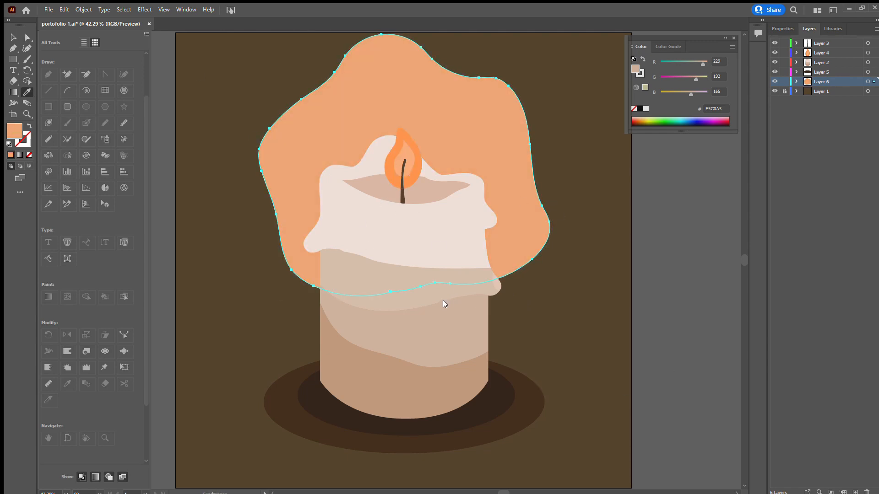
{"action": "key", "text": "v"}
{"action": "scroll", "coordinate": [607, 384], "scroll_direction": "down", "scroll_amount": 1}
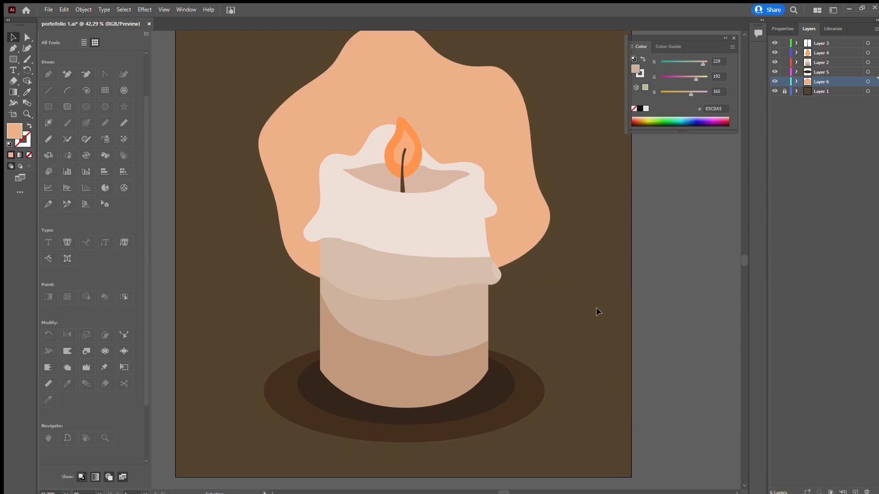
{"action": "left_click", "coordinate": [360, 205]}
{"action": "left_click", "coordinate": [634, 221]}
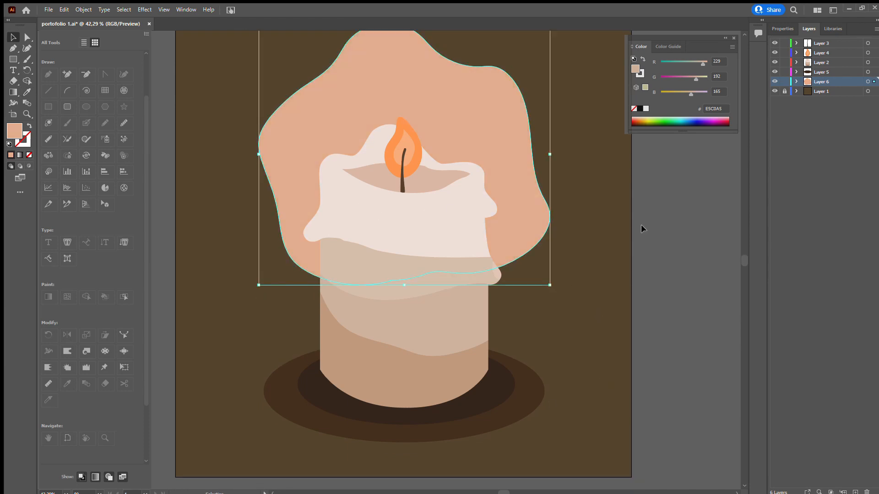
{"action": "left_click", "coordinate": [66, 202]}
Draw a smaller wavy contour inside the glow around the candle's top and paint it a paler pink-peach.
{"action": "scroll", "coordinate": [372, 226], "scroll_direction": "up", "scroll_amount": 3}
{"action": "left_click_drag", "start_coordinate": [330, 262], "coordinate": [304, 186]}
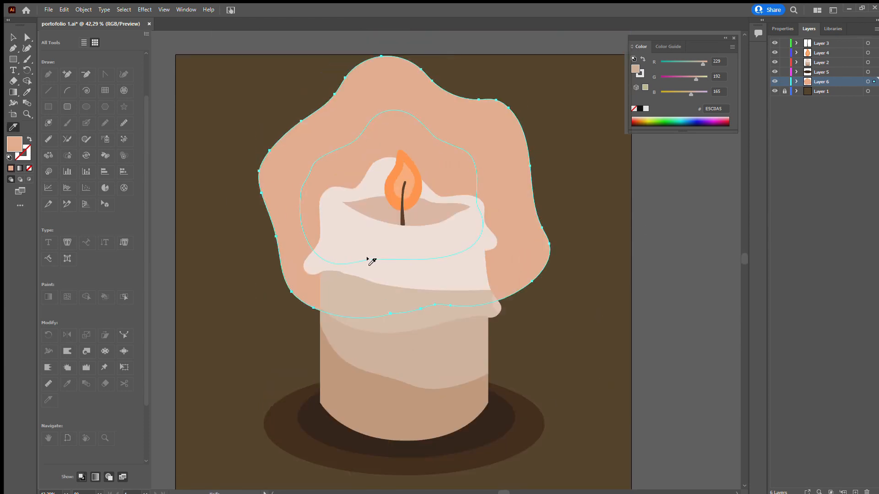
{"action": "key", "text": "v"}
{"action": "key", "text": "k"}
{"action": "double_click", "coordinate": [13, 145]}
{"action": "left_click", "coordinate": [305, 203]}
{"action": "left_click", "coordinate": [537, 195]}
{"action": "left_click", "coordinate": [405, 136]}
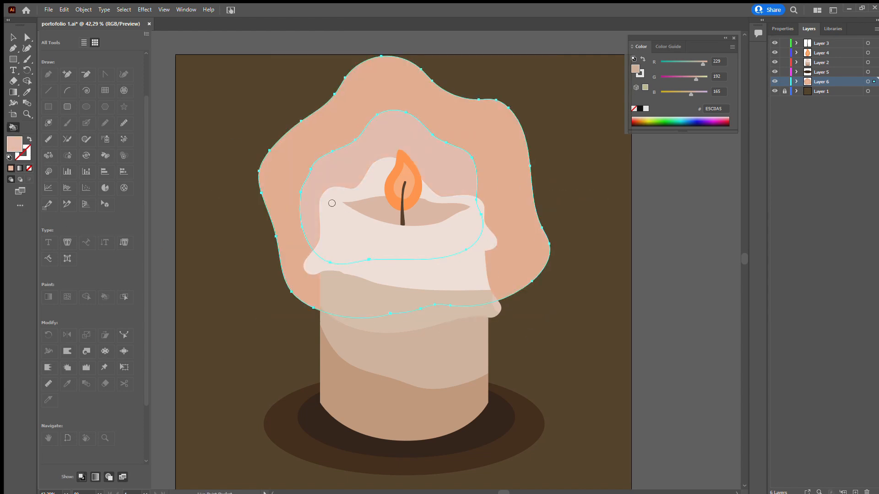
Draw a third, smallest wavy contour close around the flame and repaint the middle glow band pale peach.
{"action": "key", "text": "v"}
{"action": "key", "text": "i"}
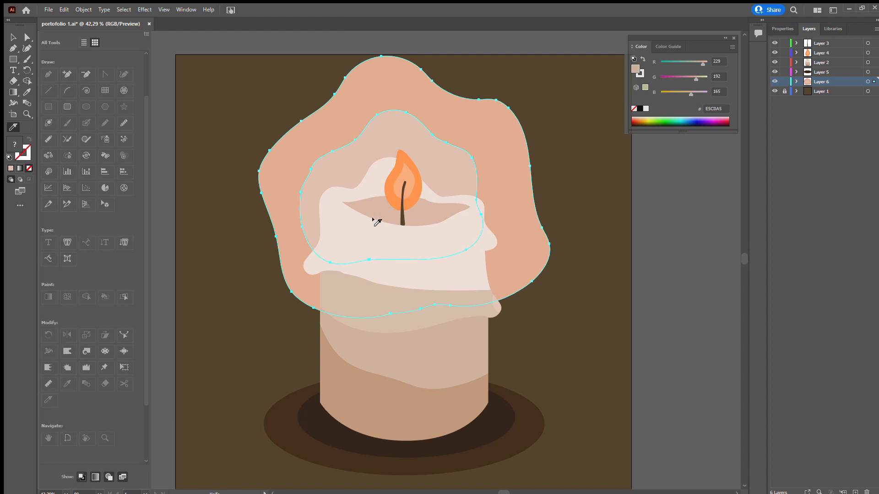
{"action": "mouse_move", "coordinate": [393, 232]}
{"action": "left_mouse_down"}
{"action": "mouse_move", "coordinate": [400, 143]}
{"action": "mouse_move", "coordinate": [394, 232]}
{"action": "left_mouse_up"}
{"action": "key", "text": "v"}
{"action": "key", "text": "k"}
{"action": "left_click", "coordinate": [320, 183]}
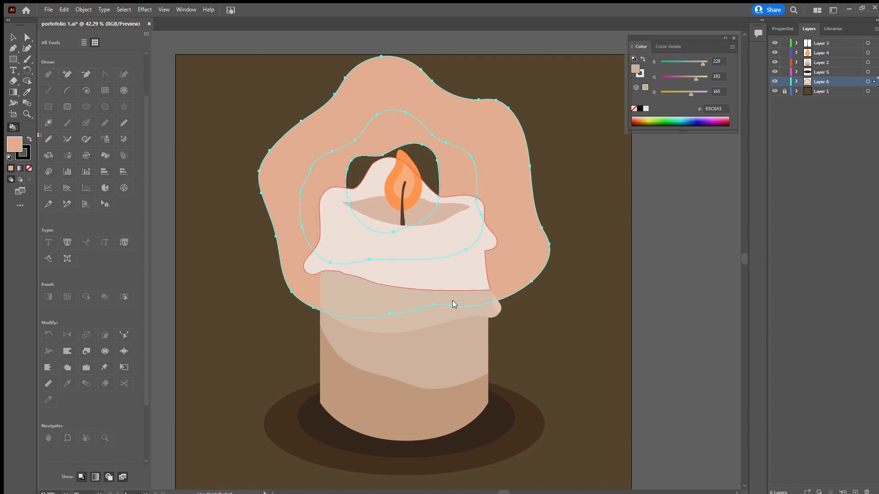
{"action": "left_click", "coordinate": [339, 205]}
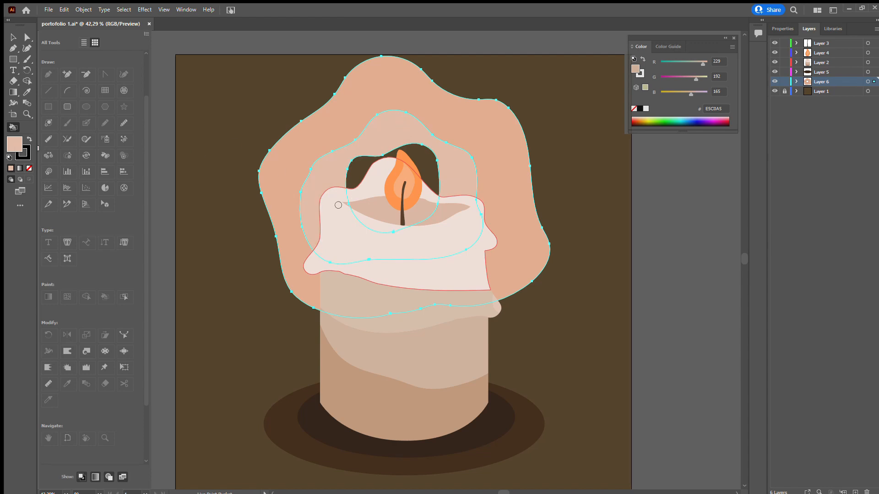
Paint the innermost glow area near-white, the middle band light cream and the outer band muted pink.
{"action": "left_click", "coordinate": [453, 303]}
{"action": "left_click", "coordinate": [361, 174]}
{"action": "left_click", "coordinate": [339, 200]}
{"action": "left_click", "coordinate": [362, 173]}
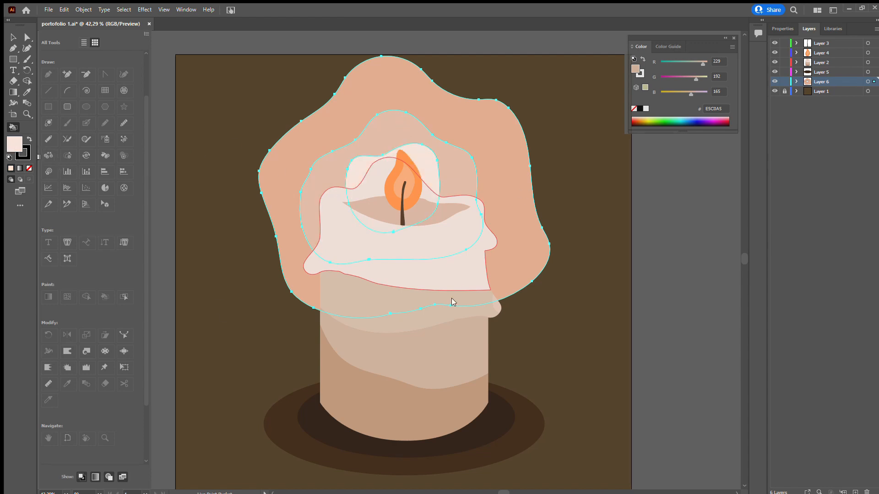
{"action": "key", "text": "v"}
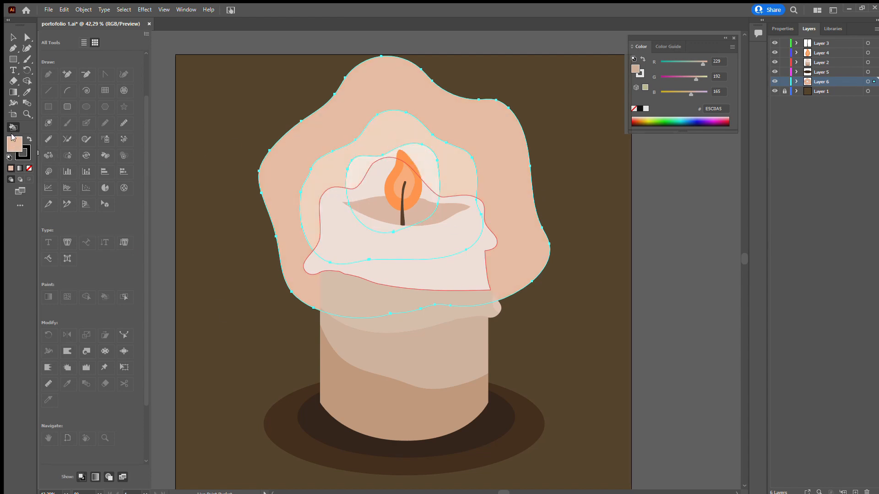
{"action": "key", "text": "ctrl+shift+a"}
{"action": "left_click", "coordinate": [456, 165]}
{"action": "left_click", "coordinate": [602, 300]}
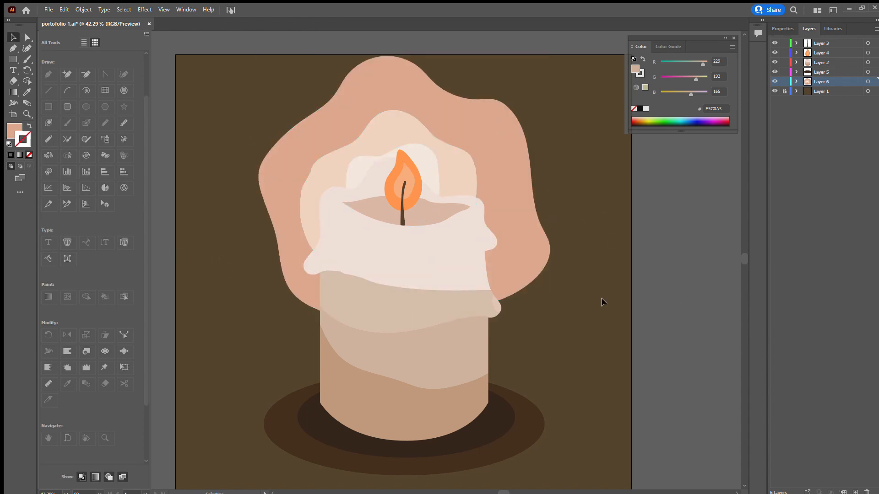
Select the glow group and paint its innermost area a pale yellow cream with Live Paint.
{"action": "scroll", "coordinate": [603, 301], "scroll_direction": "up", "scroll_amount": 2}
{"action": "left_click", "coordinate": [429, 189]}
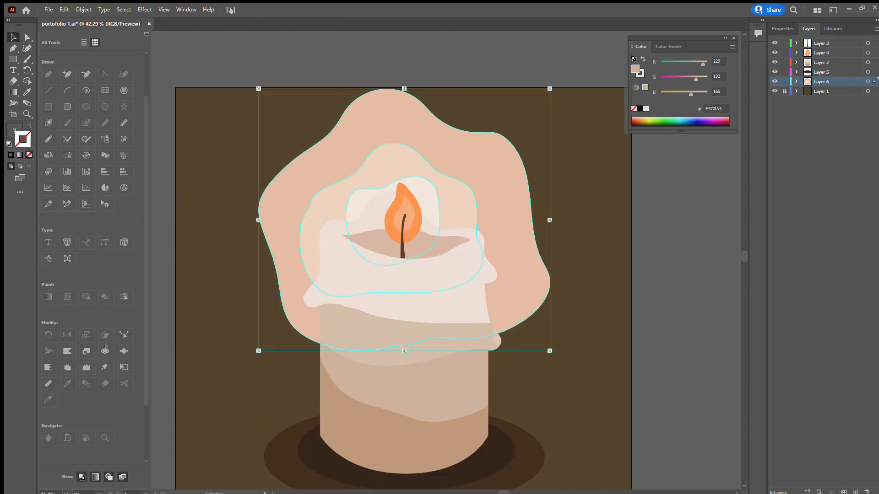
{"action": "key", "text": "k"}
{"action": "left_click", "coordinate": [436, 242]}
{"action": "left_click", "coordinate": [524, 199]}
{"action": "left_click", "coordinate": [366, 200]}
Paint the middle and outer glow bands a light peach.
{"action": "double_click", "coordinate": [9, 145]}
{"action": "left_click", "coordinate": [359, 195]}
{"action": "left_click", "coordinate": [528, 195]}
{"action": "left_click", "coordinate": [405, 162]}
{"action": "double_click", "coordinate": [11, 146]}
{"action": "left_click", "coordinate": [530, 195]}
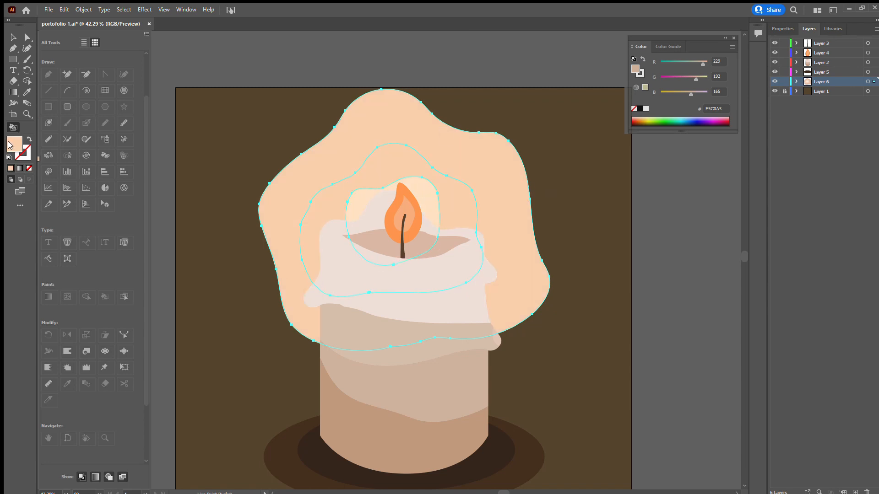
Repaint the outer glow band a deeper tan orange and the middle band a softer peach.
{"action": "double_click", "coordinate": [12, 145]}
{"action": "left_click", "coordinate": [414, 191]}
{"action": "left_click", "coordinate": [530, 194]}
{"action": "left_click", "coordinate": [499, 188]}
{"action": "double_click", "coordinate": [12, 145]}
{"action": "left_click", "coordinate": [363, 190]}
{"action": "left_click", "coordinate": [530, 195]}
{"action": "left_click", "coordinate": [405, 162]}
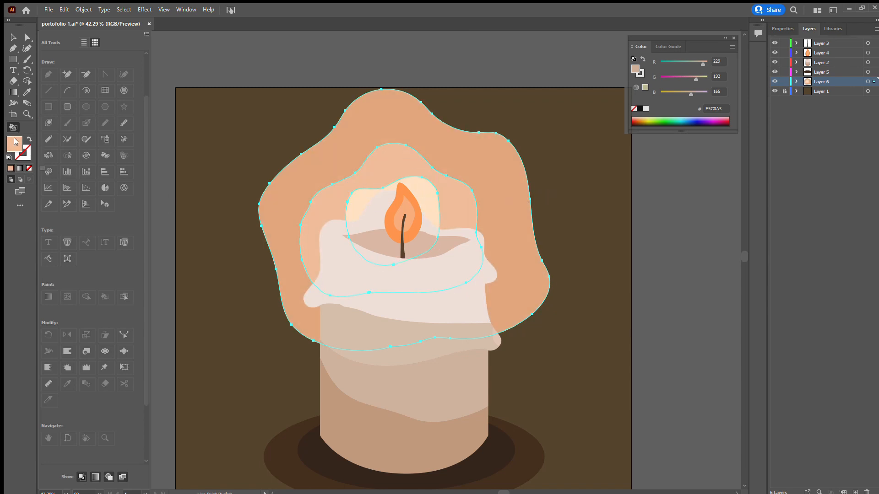
Repaint the outer glow band a slightly lighter peach orange and deselect the artwork.
{"action": "double_click", "coordinate": [14, 146]}
{"action": "left_click", "coordinate": [367, 201]}
{"action": "left_click", "coordinate": [530, 195]}
{"action": "left_click", "coordinate": [268, 233]}
{"action": "left_click", "coordinate": [14, 37]}
{"action": "left_click", "coordinate": [618, 364]}
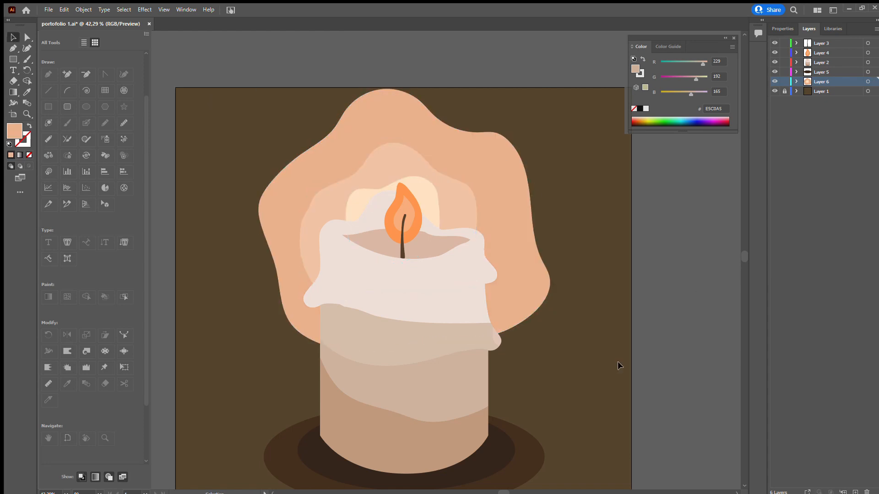
{"action": "key", "text": "k"}
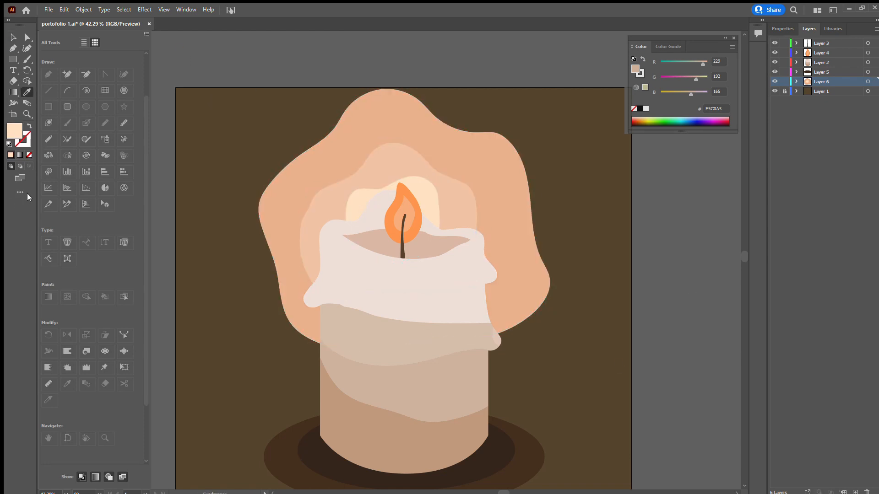
Repaint the outer glow band a softer peach and the middle band a light yellowish peach.
{"action": "left_click", "coordinate": [530, 204]}
{"action": "left_click", "coordinate": [460, 199]}
{"action": "double_click", "coordinate": [14, 146]}
{"action": "left_click", "coordinate": [363, 198]}
{"action": "left_click", "coordinate": [523, 200]}
{"action": "left_click", "coordinate": [502, 202]}
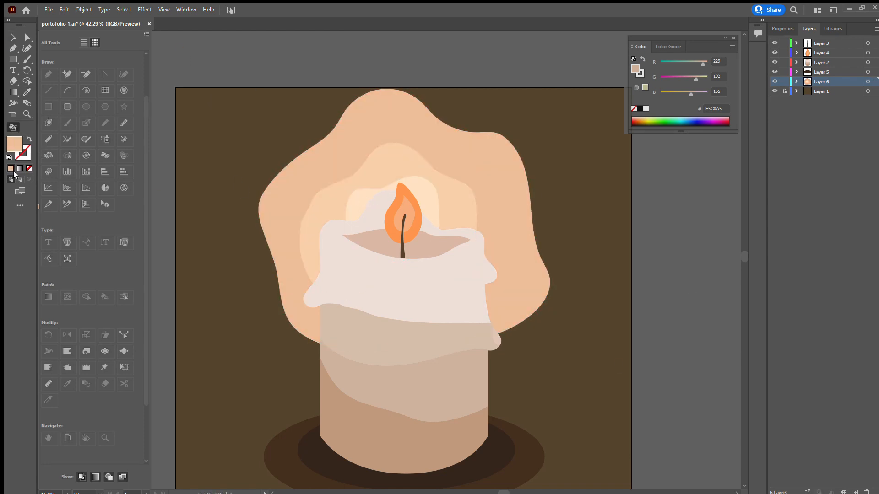
Select the glow group, repaint its outer band a muted beige tan and deselect the artwork.
{"action": "key", "text": "v"}
{"action": "left_click", "coordinate": [447, 151]}
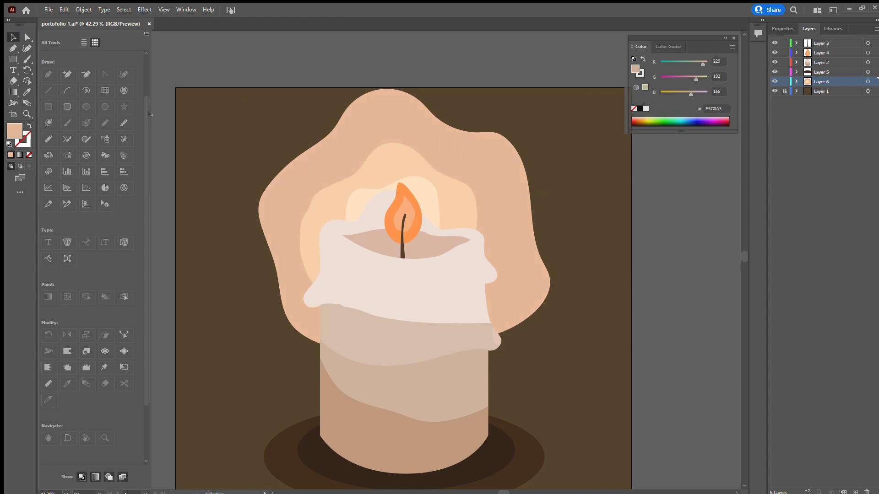
{"action": "scroll", "coordinate": [592, 320], "scroll_direction": "down", "scroll_amount": 2}
{"action": "key", "text": "k"}
{"action": "double_click", "coordinate": [12, 141]}
{"action": "left_click", "coordinate": [450, 110]}
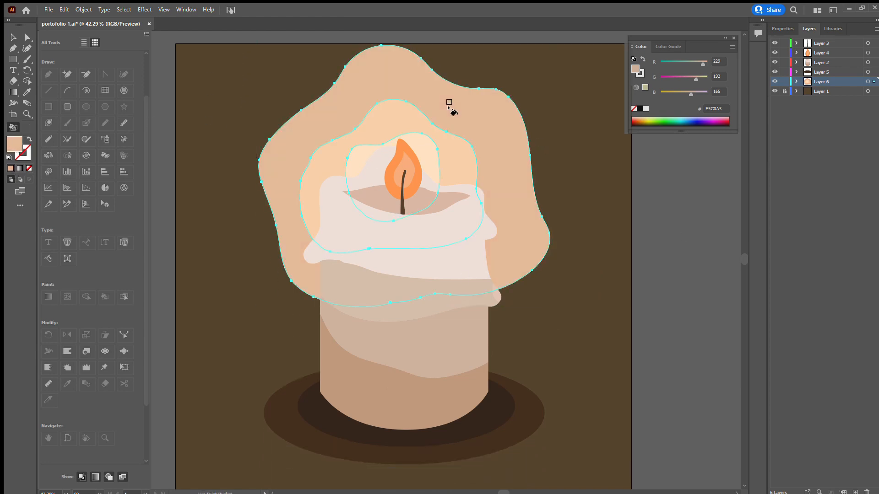
{"action": "key", "text": "v"}
{"action": "left_click", "coordinate": [554, 354]}
{"action": "scroll", "coordinate": [628, 378], "scroll_direction": "up", "scroll_amount": 1}
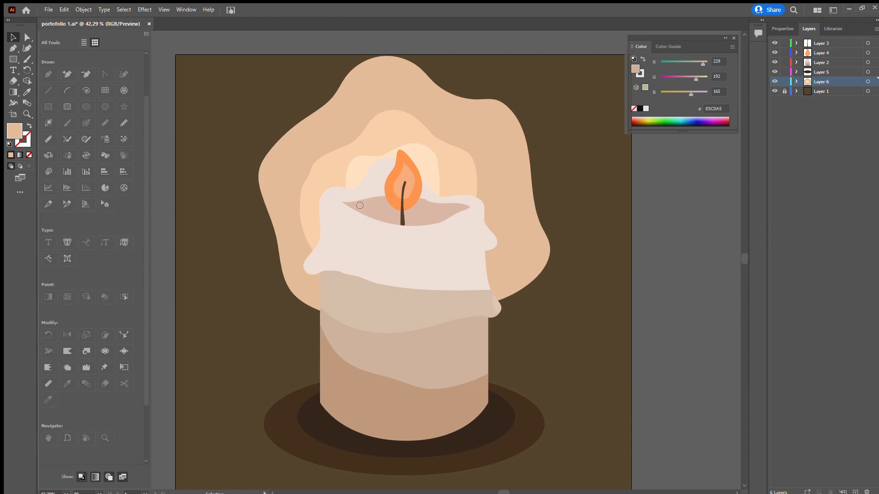
Select the glow group, sample its pale cream and paint the innermost glow area a slightly peachier cream.
{"action": "left_click", "coordinate": [484, 196]}
{"action": "key", "text": "i"}
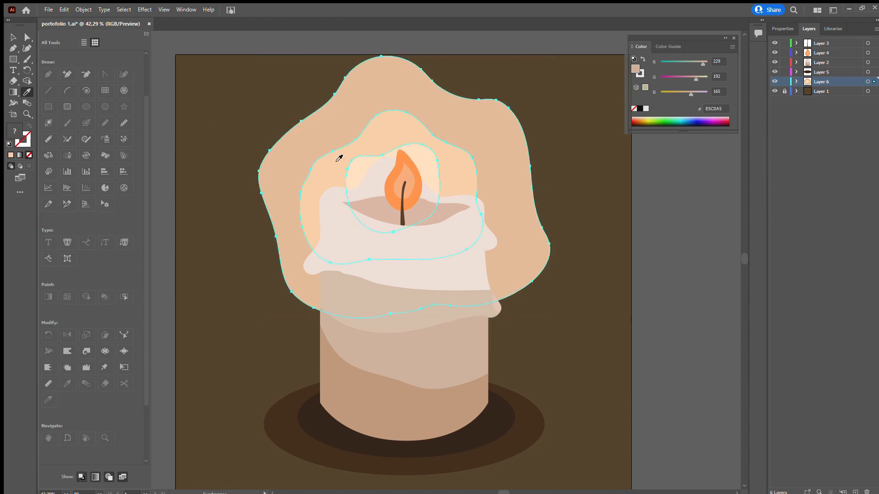
{"action": "left_click", "coordinate": [356, 176]}
{"action": "key", "text": "k"}
{"action": "double_click", "coordinate": [11, 141]}
{"action": "key", "text": "Return"}
{"action": "left_click", "coordinate": [357, 174]}
Paint the middle glow band a soft pinkish peach and the outer band a light tan peach, and deselect.
{"action": "double_click", "coordinate": [11, 145]}
{"action": "left_click", "coordinate": [358, 195]}
{"action": "key", "text": "Return"}
{"action": "left_click", "coordinate": [410, 132]}
{"action": "double_click", "coordinate": [11, 138]}
{"action": "left_click", "coordinate": [362, 203]}
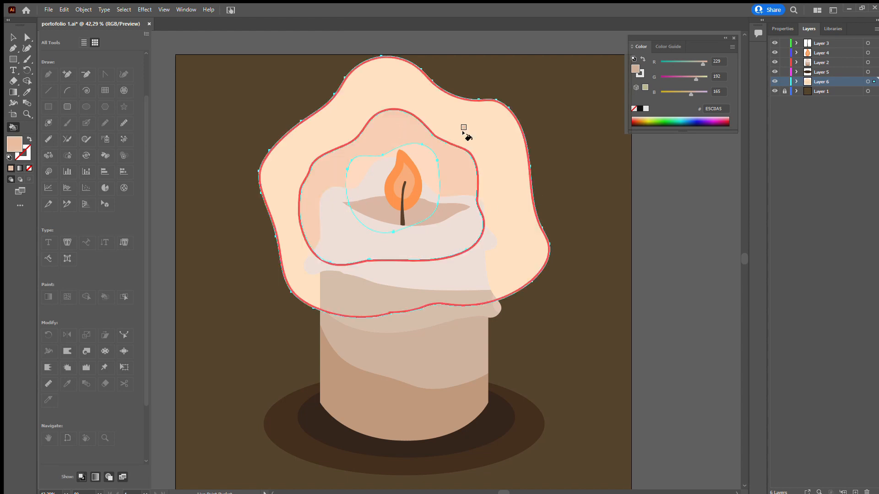
{"action": "left_click", "coordinate": [463, 132]}
{"action": "key", "text": "v"}
{"action": "left_click", "coordinate": [577, 405]}
Unlock the background layer, recolor the background rectangle a muted olive brown and lock the layer again.
{"action": "left_click", "coordinate": [534, 419]}
{"action": "left_click", "coordinate": [587, 176]}
{"action": "left_click", "coordinate": [785, 91]}
{"action": "left_click", "coordinate": [606, 186]}
{"action": "double_click", "coordinate": [9, 134]}
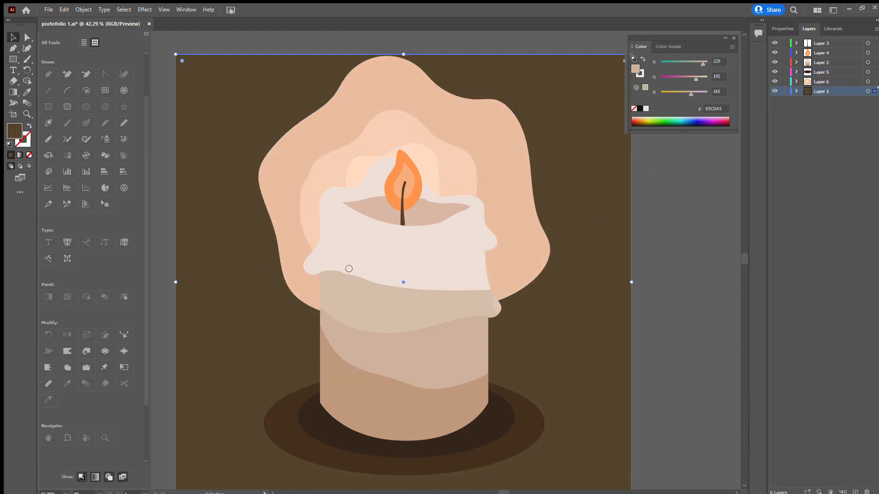
{"action": "left_click", "coordinate": [349, 269]}
{"action": "key", "text": "Return"}
{"action": "left_click", "coordinate": [339, 253]}
{"action": "key", "text": "Return"}
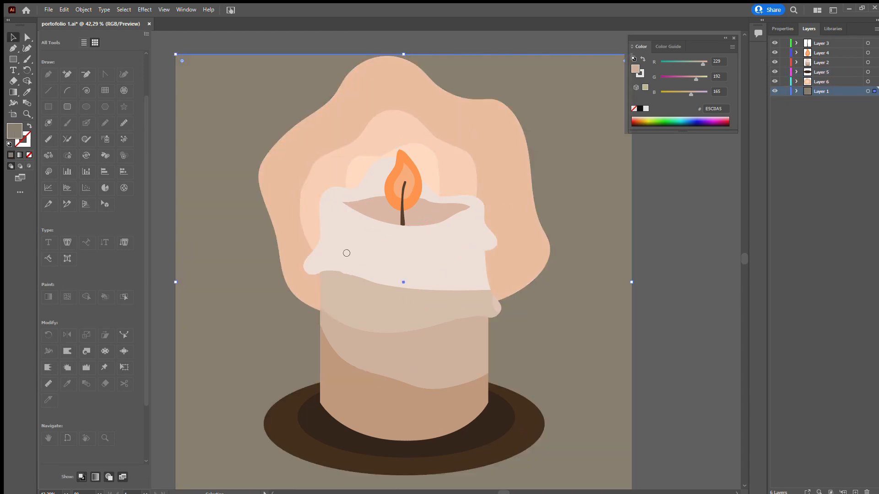
{"action": "left_click", "coordinate": [339, 265]}
{"action": "key", "text": "Return"}
{"action": "scroll", "coordinate": [320, 345], "scroll_direction": "down", "scroll_amount": 1}
{"action": "left_click", "coordinate": [784, 91]}
Recolor the outer plate ellipse a lighter brown, enlarge it and recentre it under the candle.
{"action": "left_click", "coordinate": [283, 428]}
{"action": "double_click", "coordinate": [10, 135]}
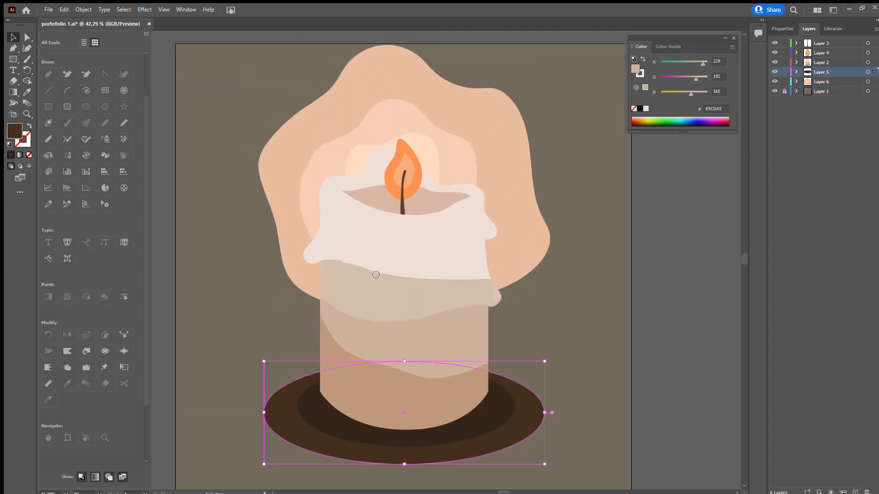
{"action": "left_click", "coordinate": [376, 274]}
{"action": "key", "text": "Return"}
{"action": "left_click_drag", "start_coordinate": [545, 464], "coordinate": [583, 465]}
{"action": "left_click_drag", "start_coordinate": [543, 423], "coordinate": [524, 424]}
Duplicate the dark inner plate ellipse, enlarge the copy over the plate and recolor it a slightly lighter brown.
{"action": "left_click", "coordinate": [472, 431]}
{"action": "key", "text": "ctrl+c"}
{"action": "key", "text": "ctrl+v"}
{"action": "left_click", "coordinate": [357, 433]}
{"action": "left_click_drag", "start_coordinate": [300, 259], "coordinate": [296, 416]}
{"action": "left_click_drag", "start_coordinate": [284, 453], "coordinate": [252, 466]}
{"action": "double_click", "coordinate": [304, 400]}
{"action": "double_click", "coordinate": [301, 422]}
{"action": "left_click_drag", "start_coordinate": [302, 422], "coordinate": [327, 417]}
Move the larger plate ellipses aside and adjust the dark inner ellipse's height and position around the candle's base.
{"action": "left_click_drag", "start_coordinate": [302, 373], "coordinate": [301, 396]}
{"action": "left_click_drag", "start_coordinate": [303, 435], "coordinate": [523, 289]}
{"action": "left_click", "coordinate": [451, 435]}
{"action": "left_click_drag", "start_coordinate": [403, 447], "coordinate": [401, 452]}
{"action": "left_click_drag", "start_coordinate": [497, 410], "coordinate": [497, 405]}
{"action": "left_click_drag", "start_coordinate": [403, 447], "coordinate": [404, 453]}
{"action": "left_click_drag", "start_coordinate": [403, 359], "coordinate": [403, 365]}
{"action": "key", "text": "Up"}
{"action": "key", "text": "Up"}
{"action": "key", "text": "Up"}
{"action": "key", "text": "Up"}
{"action": "key", "text": "Up"}
{"action": "key", "text": "Up"}
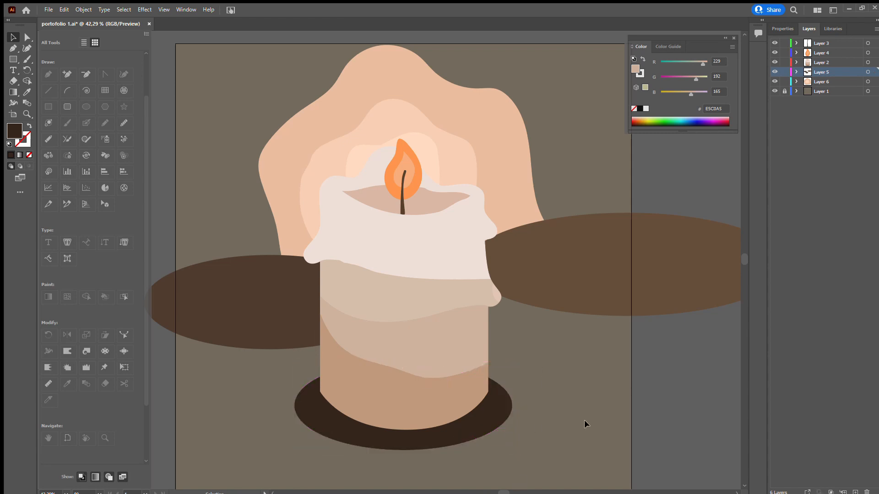
Move the mid-brown ellipse back behind the candle and enlarge it into an even ring around the dark ellipse.
{"action": "left_click_drag", "start_coordinate": [286, 296], "coordinate": [415, 404]}
{"action": "left_click_drag", "start_coordinate": [274, 457], "coordinate": [271, 471]}
{"action": "left_click_drag", "start_coordinate": [295, 429], "coordinate": [297, 420]}
{"action": "mouse_move", "coordinate": [272, 408]}
{"action": "left_mouse_down"}
{"action": "mouse_move", "coordinate": [256, 408]}
{"action": "mouse_move", "coordinate": [272, 420]}
{"action": "left_mouse_up"}
{"action": "left_click_drag", "start_coordinate": [400, 463], "coordinate": [401, 468]}
{"action": "left_click_drag", "start_coordinate": [323, 443], "coordinate": [322, 446]}
Move the largest brown ellipse back around the plate as its outer ring and recolor it a greyer brown.
{"action": "left_click", "coordinate": [507, 351]}
{"action": "scroll", "coordinate": [508, 352], "scroll_direction": "down", "scroll_amount": 3}
{"action": "left_click", "coordinate": [508, 351]}
{"action": "left_click_drag", "start_coordinate": [571, 210], "coordinate": [347, 383]}
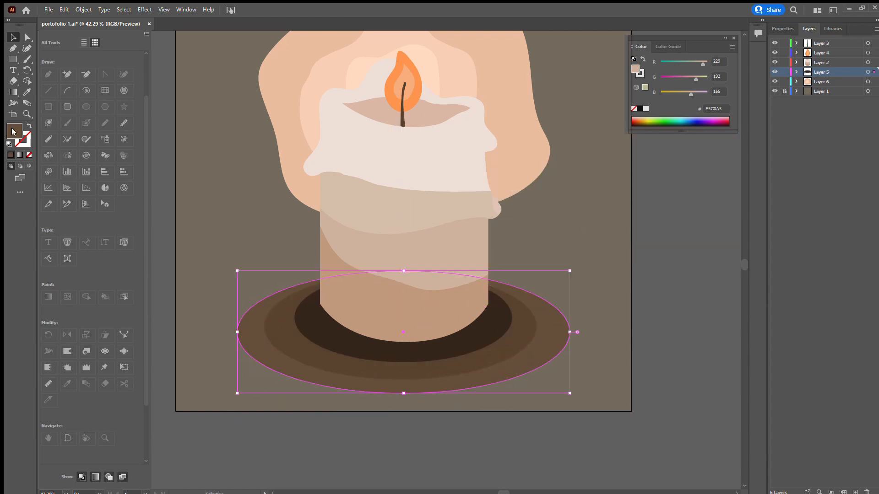
{"action": "scroll", "coordinate": [548, 196], "scroll_direction": "up", "scroll_amount": 3}
{"action": "left_click", "coordinate": [602, 275]}
{"action": "left_click", "coordinate": [533, 407]}
{"action": "left_click", "coordinate": [573, 363]}
{"action": "scroll", "coordinate": [573, 363], "scroll_direction": "up", "scroll_amount": 1}
{"action": "scroll", "coordinate": [573, 359], "scroll_direction": "down", "scroll_amount": 1}
Scale the glow group down slightly and reposition it behind the flame and the candle's top.
{"action": "left_click_drag", "start_coordinate": [513, 228], "coordinate": [512, 217]}
{"action": "left_click_drag", "start_coordinate": [260, 284], "coordinate": [271, 265]}
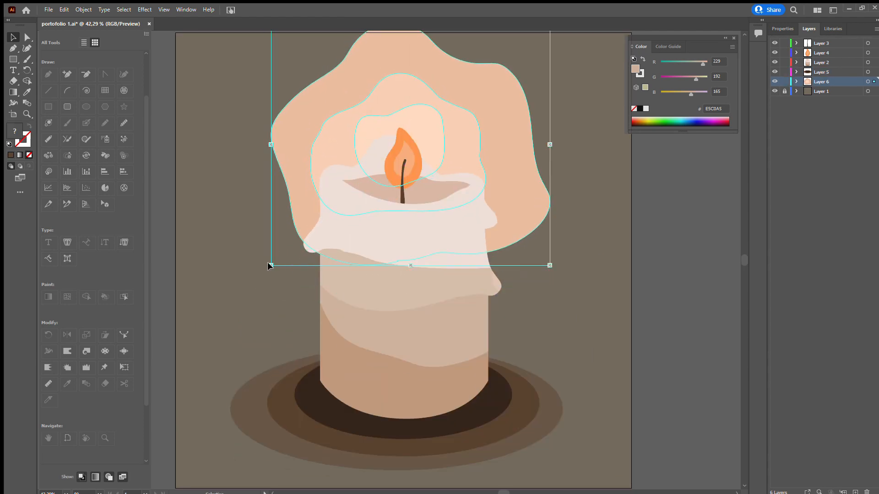
{"action": "left_click_drag", "start_coordinate": [297, 174], "coordinate": [294, 183]}
{"action": "scroll", "coordinate": [347, 92], "scroll_direction": "up", "scroll_amount": 7}
{"action": "mouse_move", "coordinate": [267, 109]}
{"action": "left_mouse_down"}
{"action": "mouse_move", "coordinate": [262, 119]}
{"action": "mouse_move", "coordinate": [271, 117]}
{"action": "left_mouse_up"}
{"action": "left_click_drag", "start_coordinate": [280, 232], "coordinate": [281, 227]}
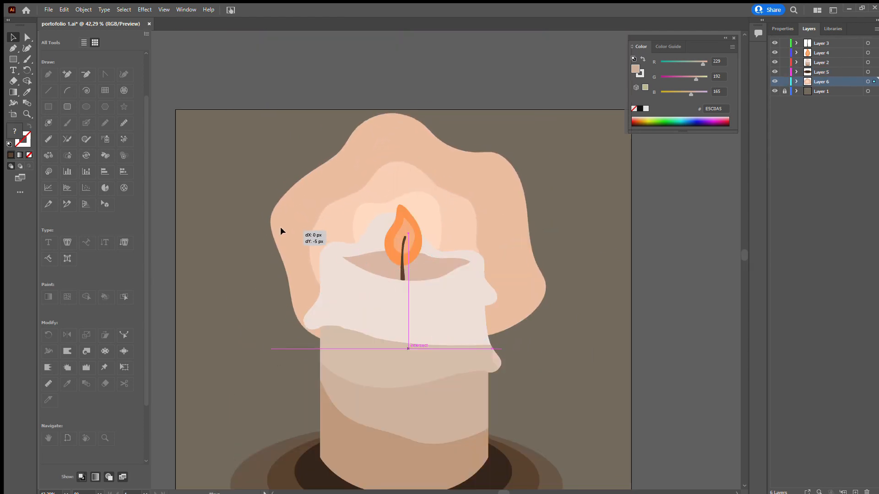
{"action": "left_click", "coordinate": [225, 206]}
Select all the unlocked artwork and move it slightly down on the artboard.
{"action": "scroll", "coordinate": [224, 206], "scroll_direction": "down", "scroll_amount": 5}
{"action": "key", "text": "ctrl+a"}
{"action": "left_click_drag", "start_coordinate": [434, 317], "coordinate": [434, 325]}
{"action": "left_click", "coordinate": [600, 235]}
{"action": "scroll", "coordinate": [600, 235], "scroll_direction": "up", "scroll_amount": 5}
{"action": "scroll", "coordinate": [600, 235], "scroll_direction": "down", "scroll_amount": 4}
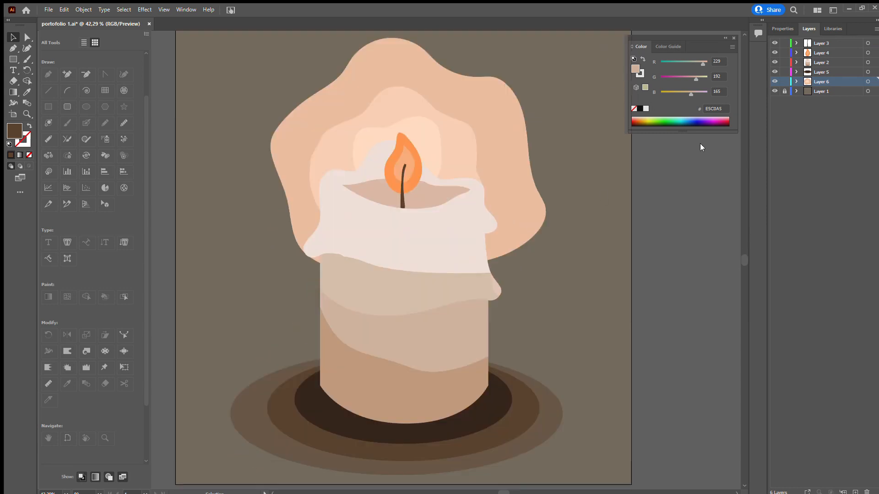
Hide the background layer, nudge the glow and the two outer plate ellipses into alignment, and show the background again.
{"action": "left_click", "coordinate": [774, 91]}
{"action": "left_click_drag", "start_coordinate": [433, 124], "coordinate": [430, 118]}
{"action": "left_click", "coordinate": [510, 419]}
{"action": "left_click_drag", "start_coordinate": [494, 430], "coordinate": [492, 430]}
{"action": "left_click_drag", "start_coordinate": [544, 418], "coordinate": [548, 419]}
{"action": "left_click", "coordinate": [606, 344]}
{"action": "left_click", "coordinate": [775, 91]}
Unlock the background layer and recolor the background rectangle a warm brownish grey.
{"action": "left_click", "coordinate": [784, 91]}
{"action": "left_click", "coordinate": [593, 120]}
{"action": "left_click", "coordinate": [545, 195]}
{"action": "double_click", "coordinate": [14, 131]}
{"action": "left_click", "coordinate": [343, 260]}
{"action": "left_click", "coordinate": [547, 195]}
{"action": "left_click", "coordinate": [659, 256]}
{"action": "left_click", "coordinate": [595, 282]}
{"action": "left_click", "coordinate": [659, 270]}
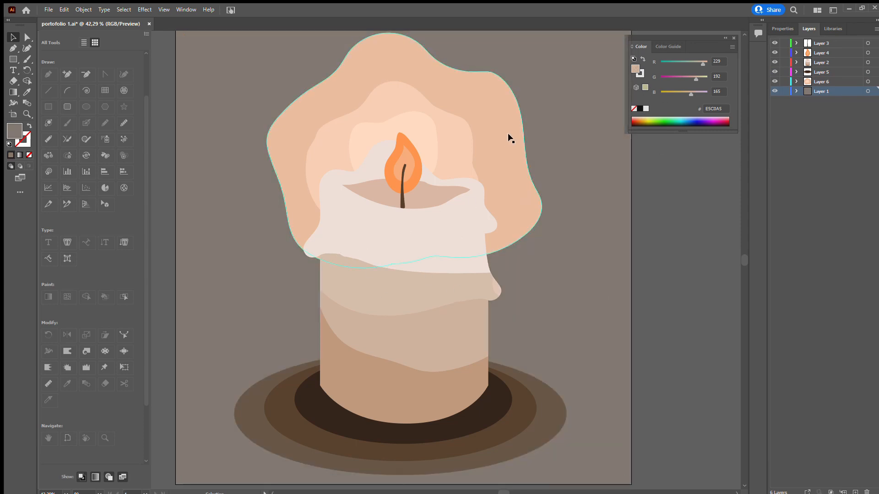
Try a lower opacity on the glow group and undo the change.
{"action": "left_click", "coordinate": [527, 207]}
{"action": "left_click", "coordinate": [783, 29]}
{"action": "left_click", "coordinate": [835, 155]}
{"action": "left_click", "coordinate": [686, 201]}
{"action": "mouse_move", "coordinate": [845, 164]}
{"action": "left_mouse_down"}
{"action": "mouse_move", "coordinate": [812, 166]}
{"action": "mouse_move", "coordinate": [828, 164]}
{"action": "left_mouse_up"}
{"action": "key", "text": "ctrl+z"}
Try a mottled texture effect on the glow group and undo it.
{"action": "left_click", "coordinate": [835, 155]}
{"action": "left_click", "coordinate": [687, 202]}
{"action": "key", "text": "ctrl+z"}
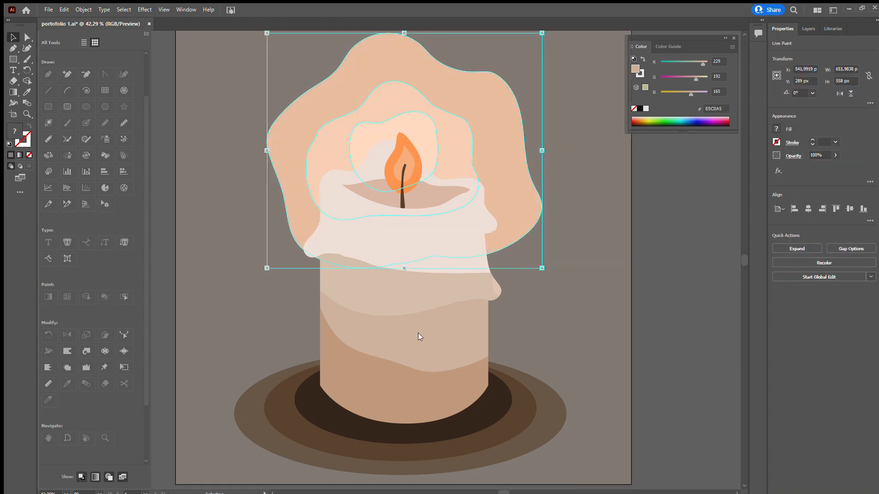
{"action": "key", "text": "ctrl+z"}
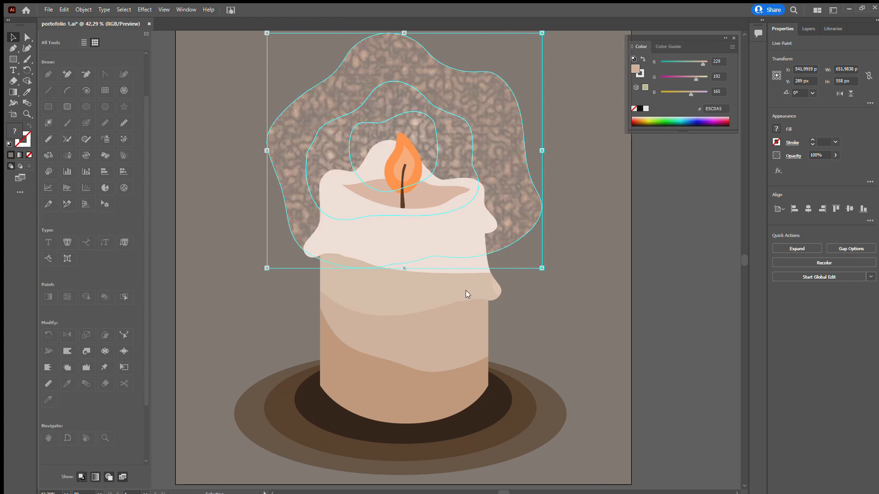
{"action": "key", "text": "ctrl+z"}
{"action": "left_click", "coordinate": [597, 185]}
{"action": "left_click", "coordinate": [659, 257]}
{"action": "scroll", "coordinate": [607, 341], "scroll_direction": "up", "scroll_amount": 1}
Hide every layer except Layer 2, leaving only the candle body on the artboard.
{"action": "left_click", "coordinate": [458, 334]}
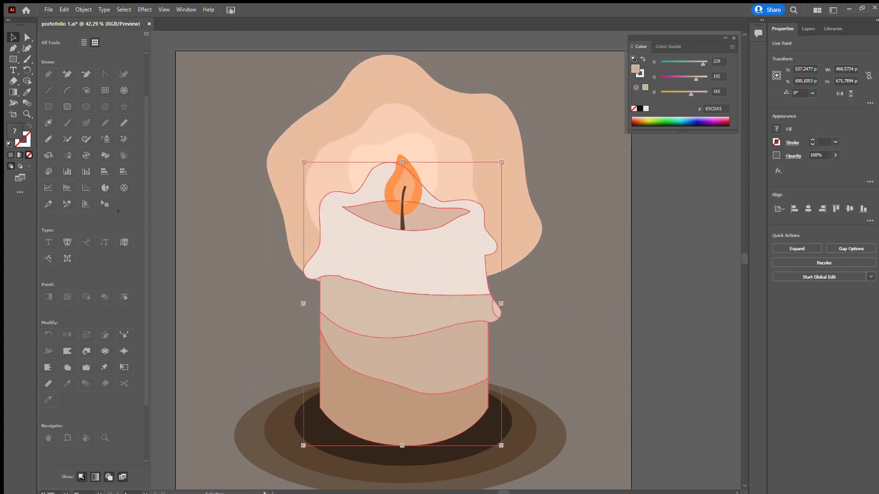
{"action": "left_click", "coordinate": [27, 37]}
{"action": "left_click", "coordinate": [390, 281]}
{"action": "left_click", "coordinate": [808, 28]}
{"action": "left_click", "coordinate": [595, 206]}
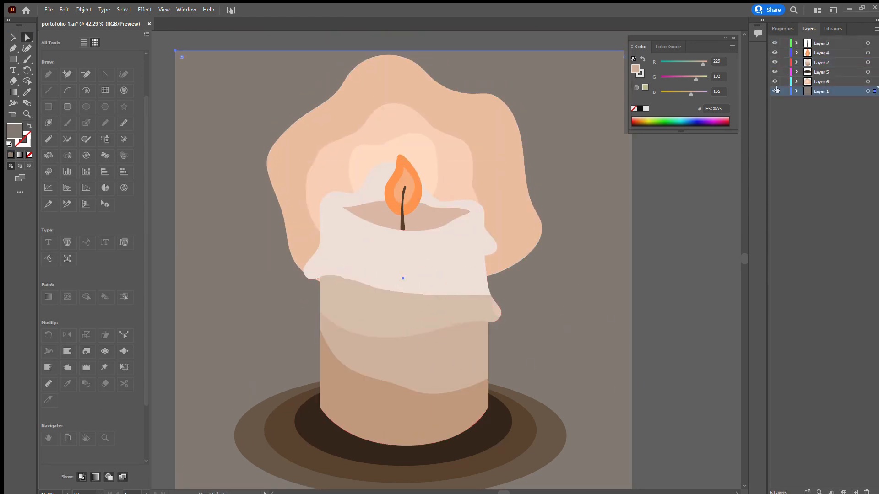
{"action": "left_click", "coordinate": [774, 91]}
{"action": "left_click", "coordinate": [775, 72]}
{"action": "left_click", "coordinate": [774, 81]}
{"action": "left_click", "coordinate": [775, 53]}
{"action": "left_click", "coordinate": [775, 43]}
Select the whole candle artwork and recolor its melted top a very pale pink and the wax opening a tan.
{"action": "left_click_drag", "start_coordinate": [513, 285], "coordinate": [357, 173]}
{"action": "left_click", "coordinate": [710, 128]}
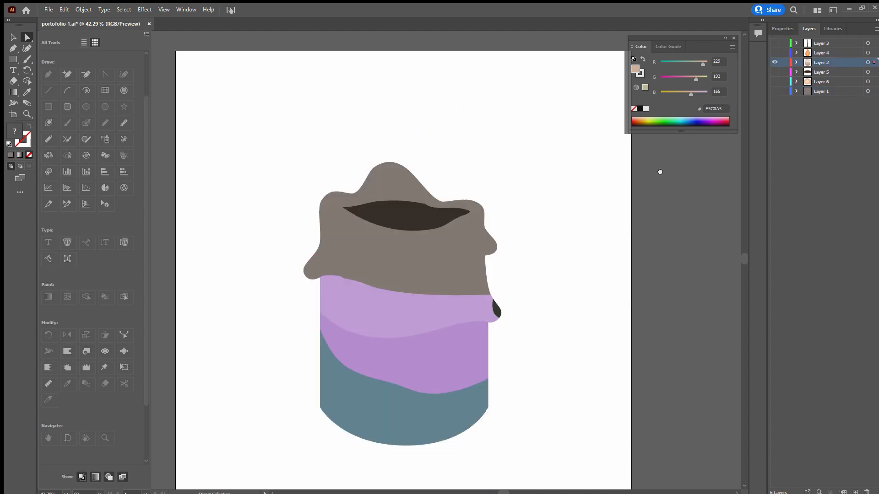
{"action": "left_click", "coordinate": [743, 170]}
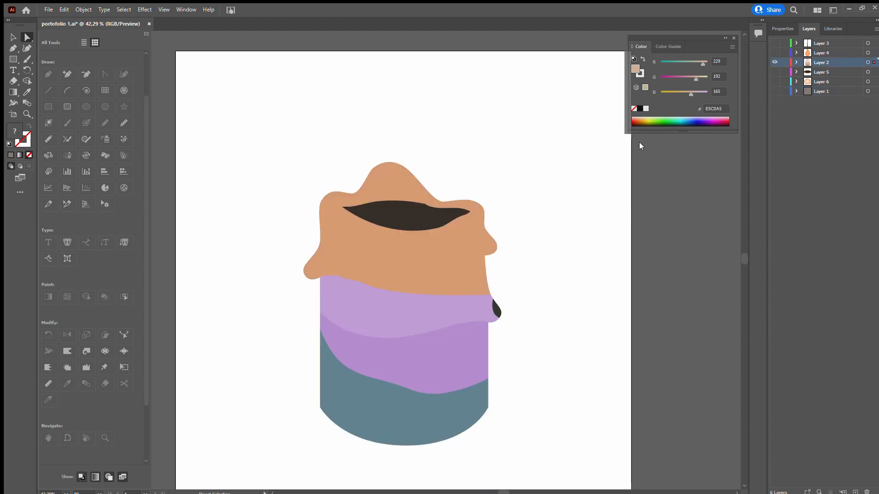
{"action": "left_click", "coordinate": [744, 170]}
{"action": "double_click", "coordinate": [460, 265]}
{"action": "left_click", "coordinate": [570, 190]}
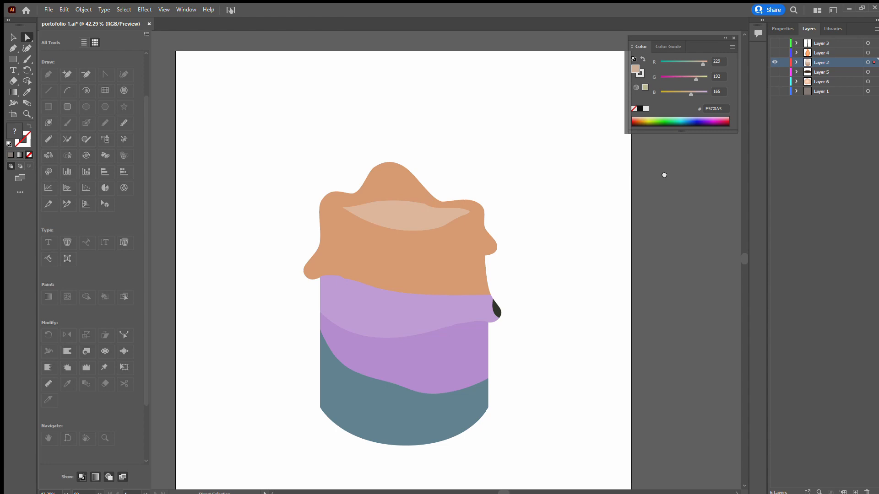
{"action": "left_click", "coordinate": [549, 173]}
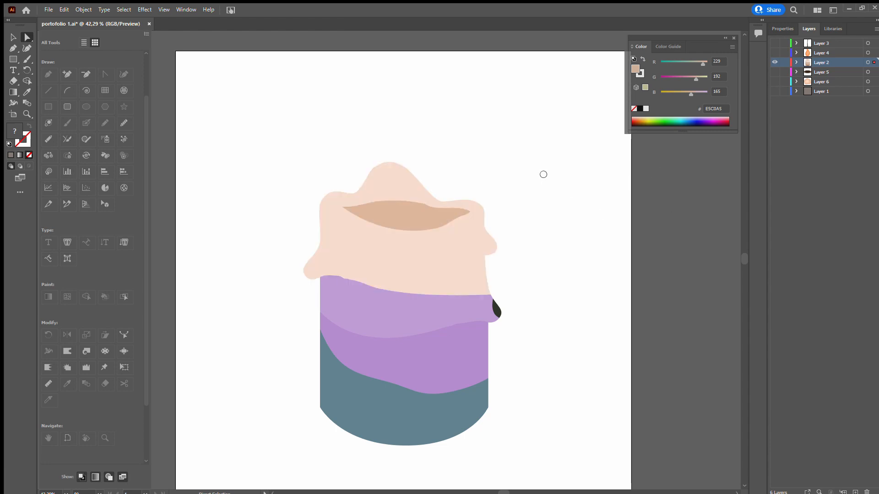
{"action": "left_click", "coordinate": [747, 168]}
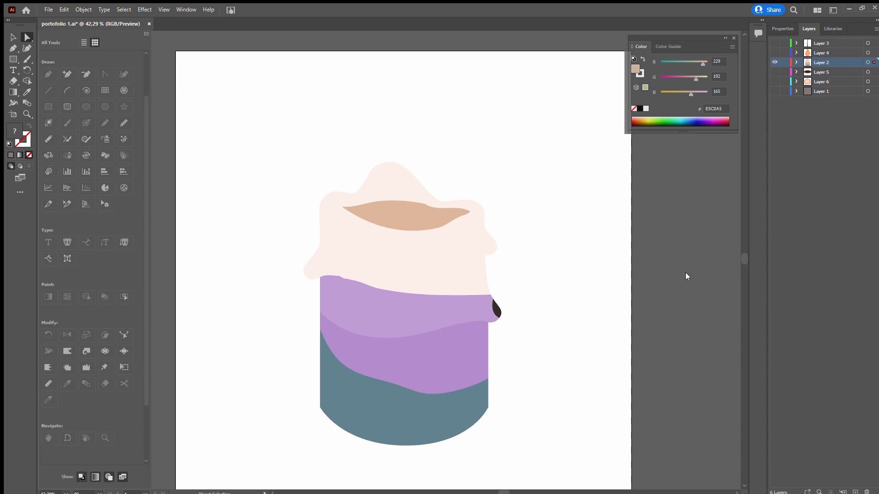
Recolor the candle's bottom band brown and its two middle bands and the wax drip in light tans.
{"action": "key", "text": "ctrl+v"}
{"action": "key", "text": "Return"}
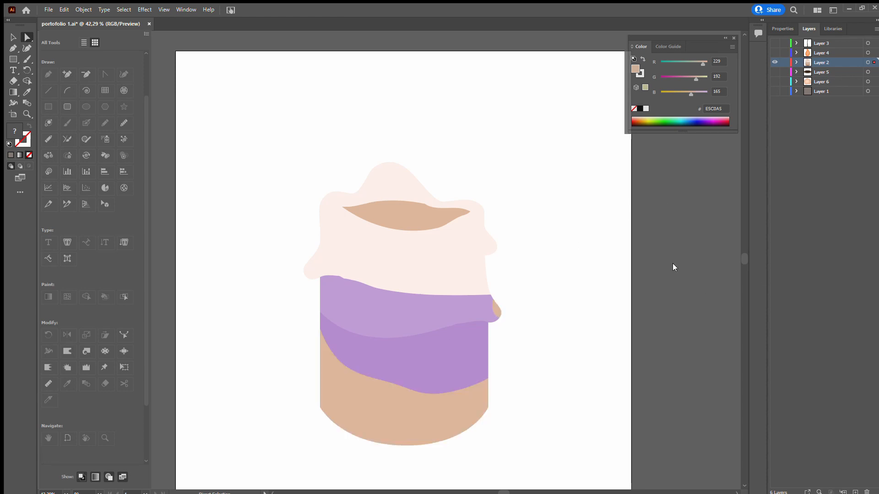
{"action": "left_click", "coordinate": [673, 264]}
{"action": "left_click", "coordinate": [671, 245]}
{"action": "left_click", "coordinate": [564, 196]}
{"action": "left_click", "coordinate": [749, 171]}
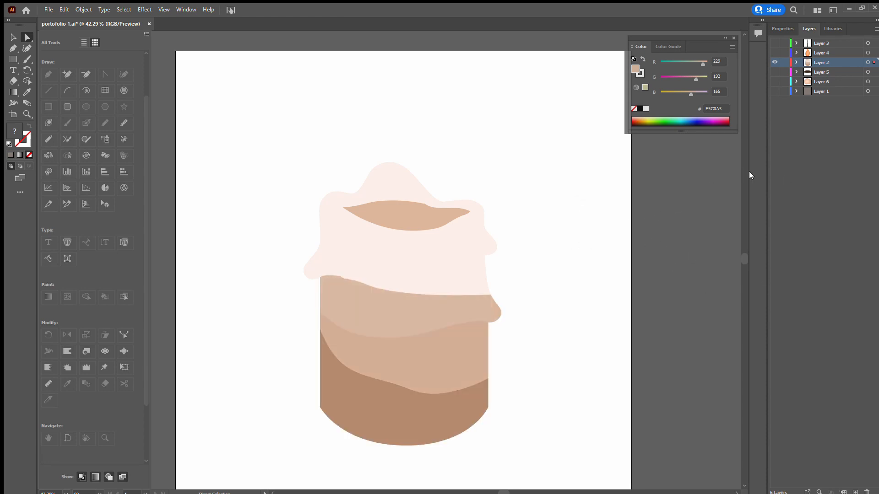
Retint the candle's two middle wax bands a dusty pinkish tan and the bottom band a muted brown.
{"action": "left_click", "coordinate": [574, 199]}
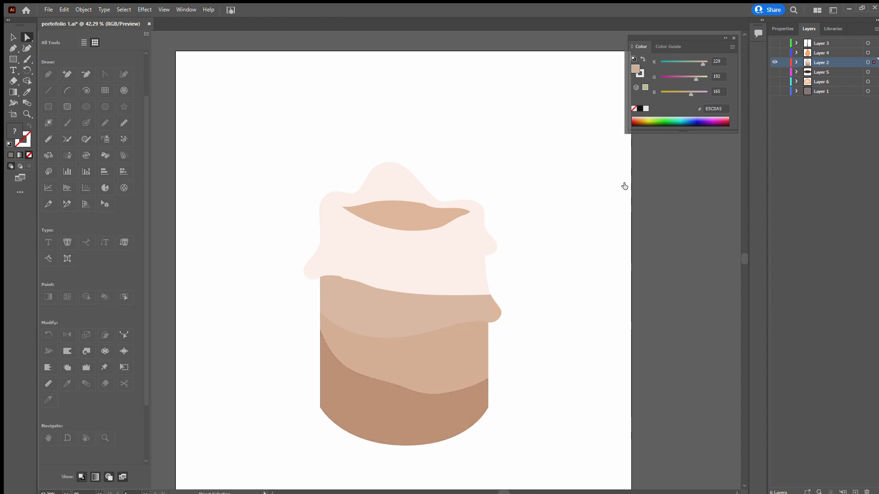
{"action": "double_click", "coordinate": [660, 201]}
{"action": "left_click", "coordinate": [574, 210]}
{"action": "left_click", "coordinate": [736, 170]}
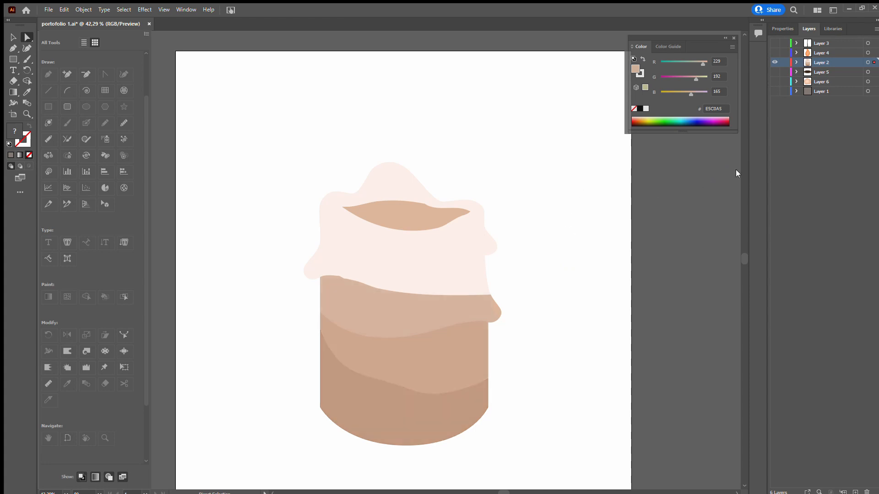
{"action": "left_click", "coordinate": [568, 205]}
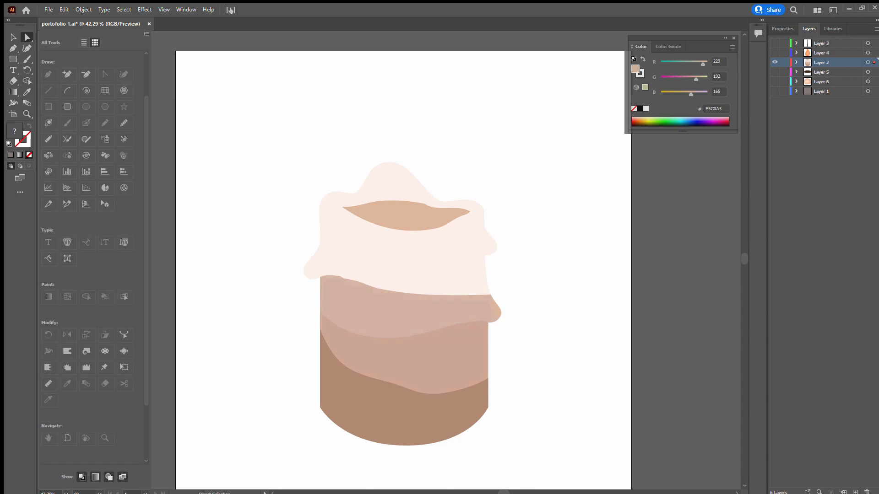
Recolor the candle's two middle wax bands and the side drip in light beige tans and the wax opening a soft peach.
{"action": "left_click", "coordinate": [751, 173]}
{"action": "left_click", "coordinate": [719, 173]}
{"action": "left_click", "coordinate": [558, 187]}
{"action": "left_click", "coordinate": [559, 179]}
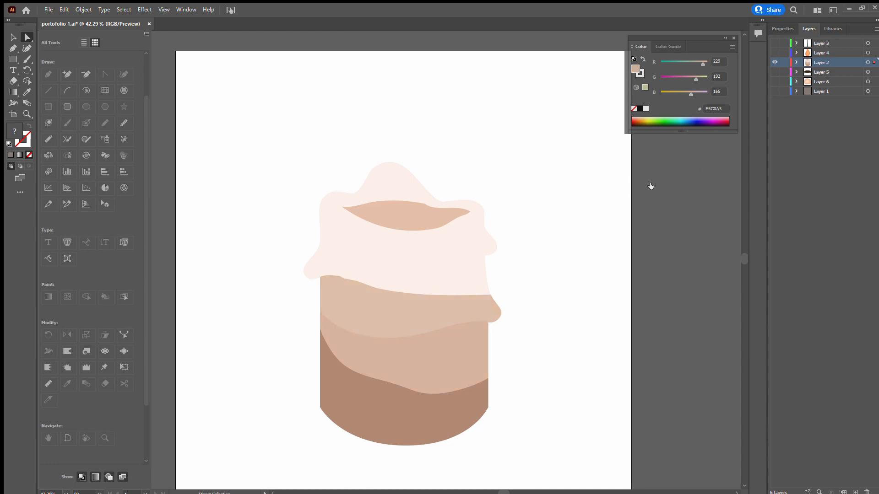
Recolor the candle's melted top a pale cream and its lower middle band beige, and lighten the tip of the side drip.
{"action": "left_click", "coordinate": [572, 186]}
{"action": "left_click", "coordinate": [741, 179]}
{"action": "left_click", "coordinate": [553, 179]}
{"action": "left_click", "coordinate": [735, 166]}
{"action": "left_click", "coordinate": [551, 174]}
{"action": "left_click", "coordinate": [546, 174]}
{"action": "left_click", "coordinate": [741, 169]}
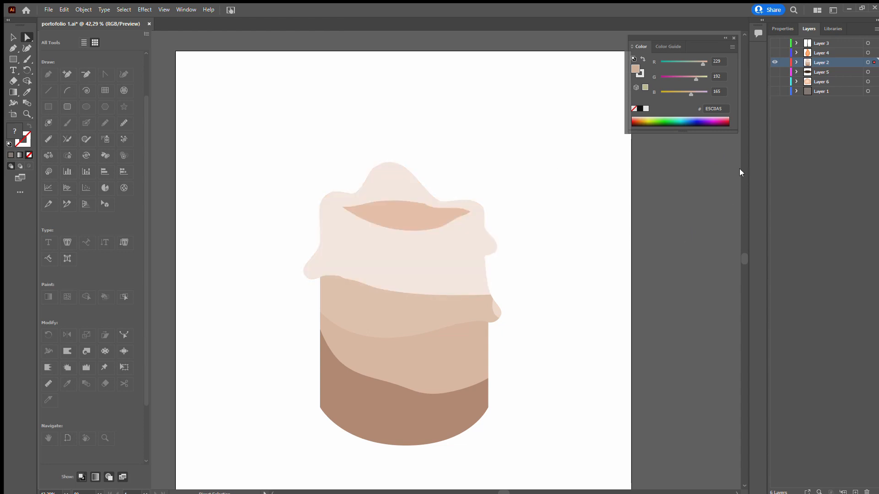
{"action": "left_click", "coordinate": [726, 168]}
Show all the hidden layers again so the flame, glow, plate and grey background surround the recolored candle.
{"action": "left_click", "coordinate": [720, 347]}
{"action": "left_click_drag", "start_coordinate": [775, 43], "coordinate": [775, 91]}
{"action": "left_click", "coordinate": [785, 91]}
{"action": "left_click", "coordinate": [707, 208]}
{"action": "scroll", "coordinate": [707, 208], "scroll_direction": "down", "scroll_amount": 3}
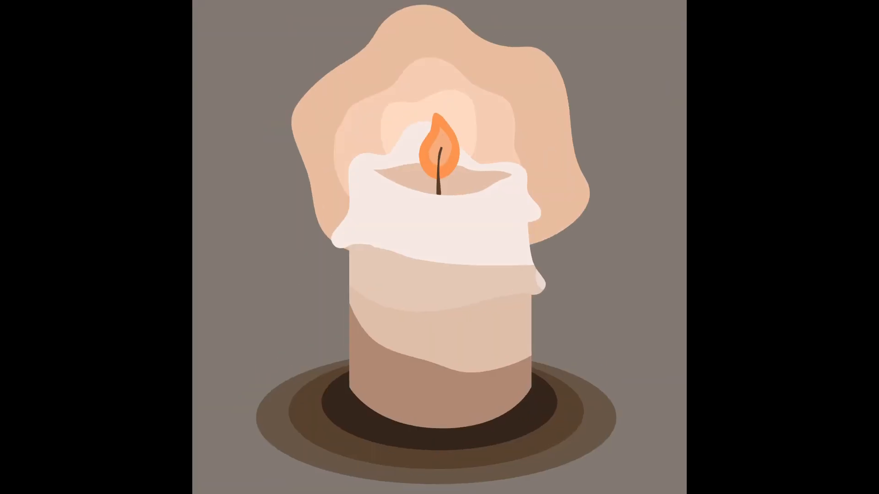